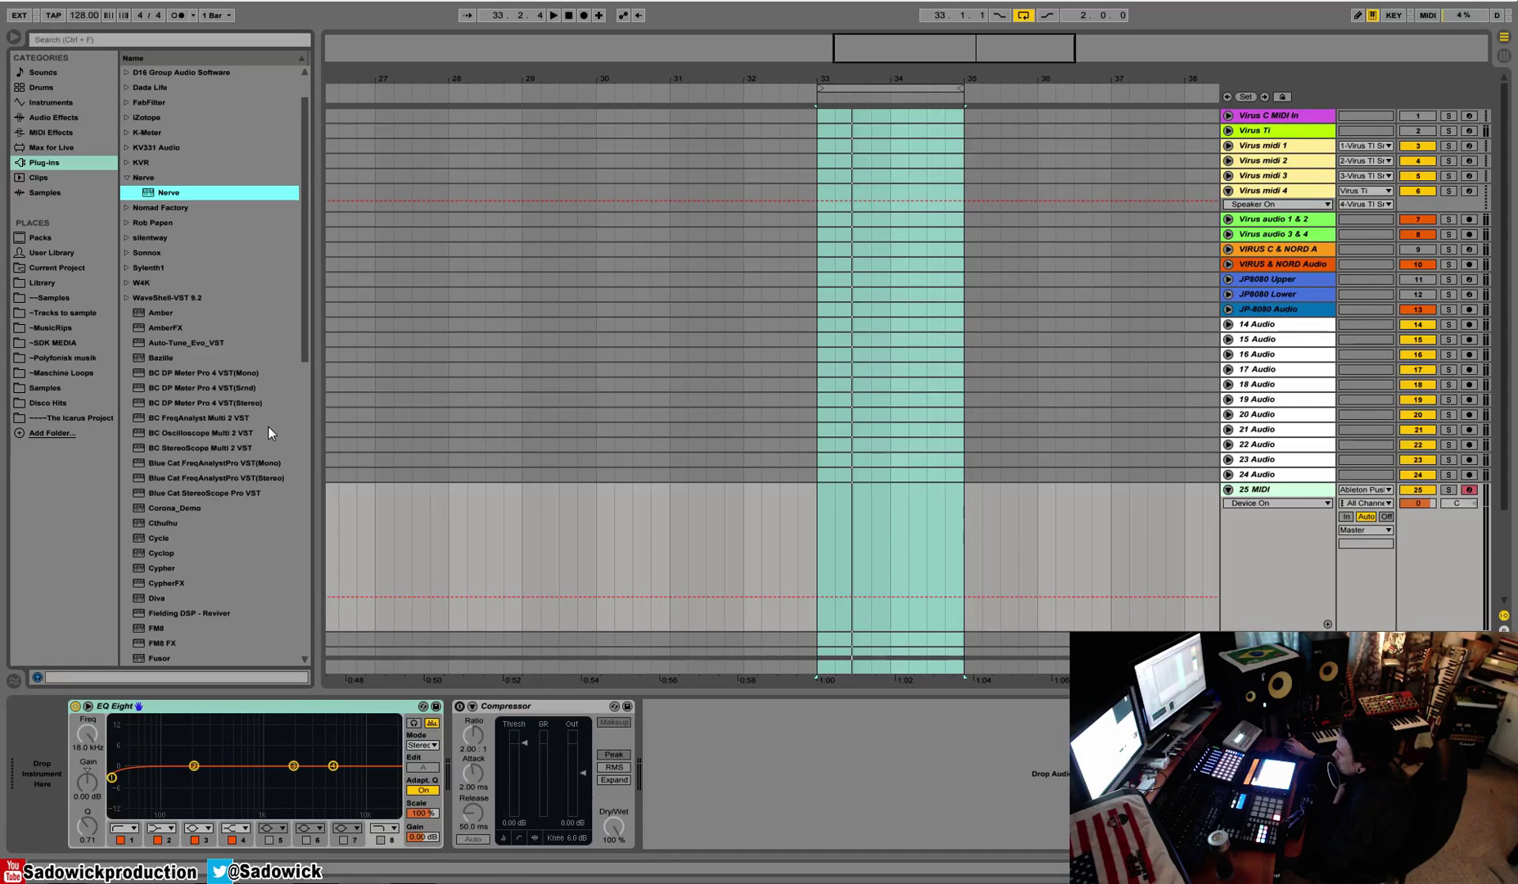
Load the Nerve plug-in from the Plug-ins list onto MIDI track 25
double_click(176, 198)
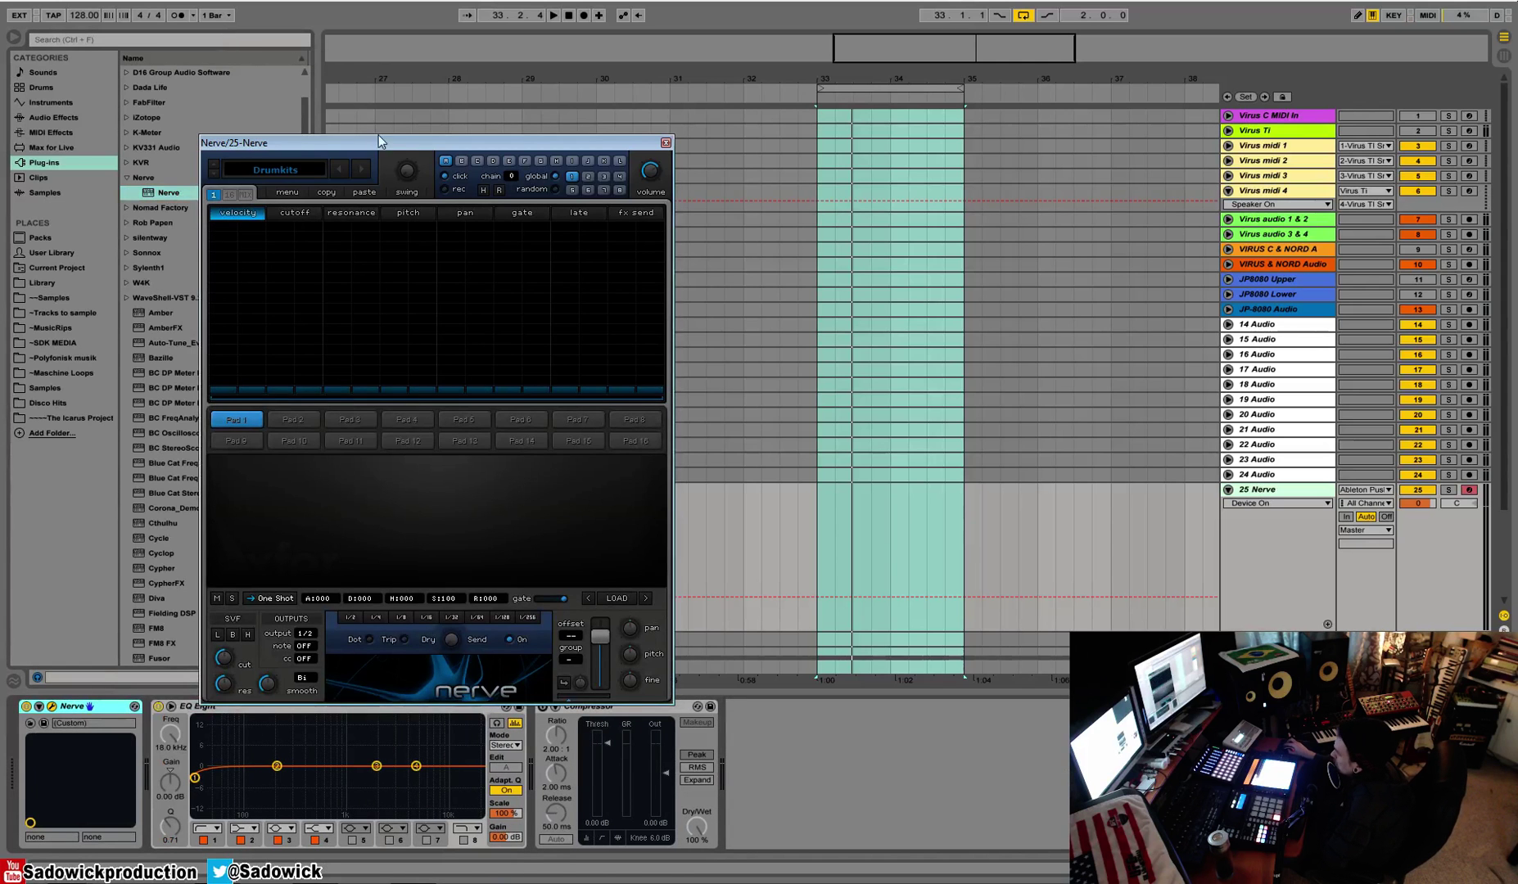
Nudge the Nerve window up slightly and step its browser from Drumkits to Kit Patterns
left_click_drag(399, 143, 394, 135)
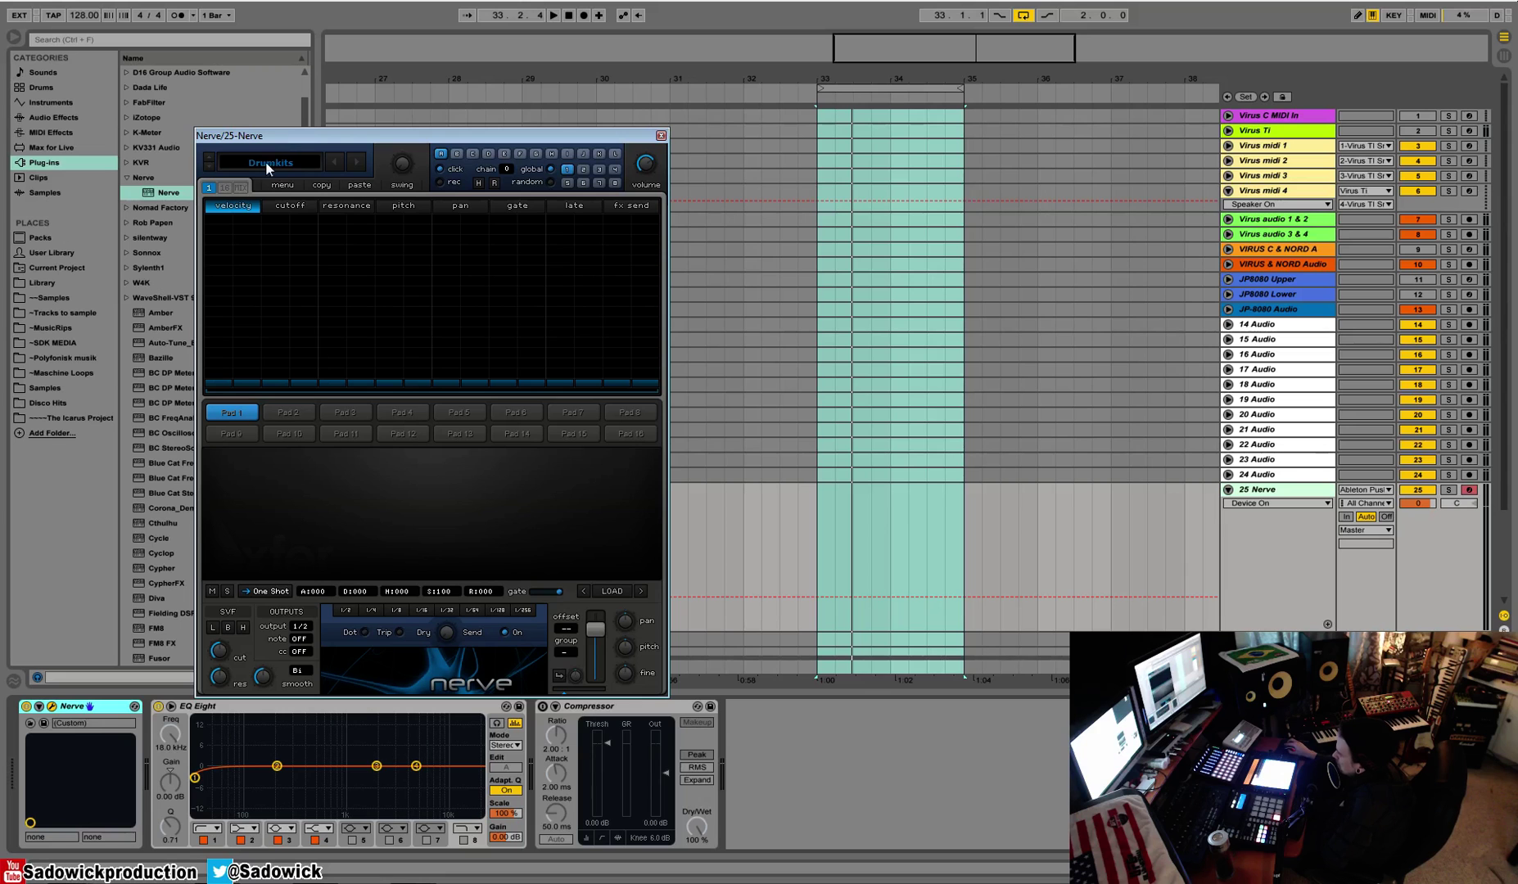
left_click(356, 165)
left_click(408, 165)
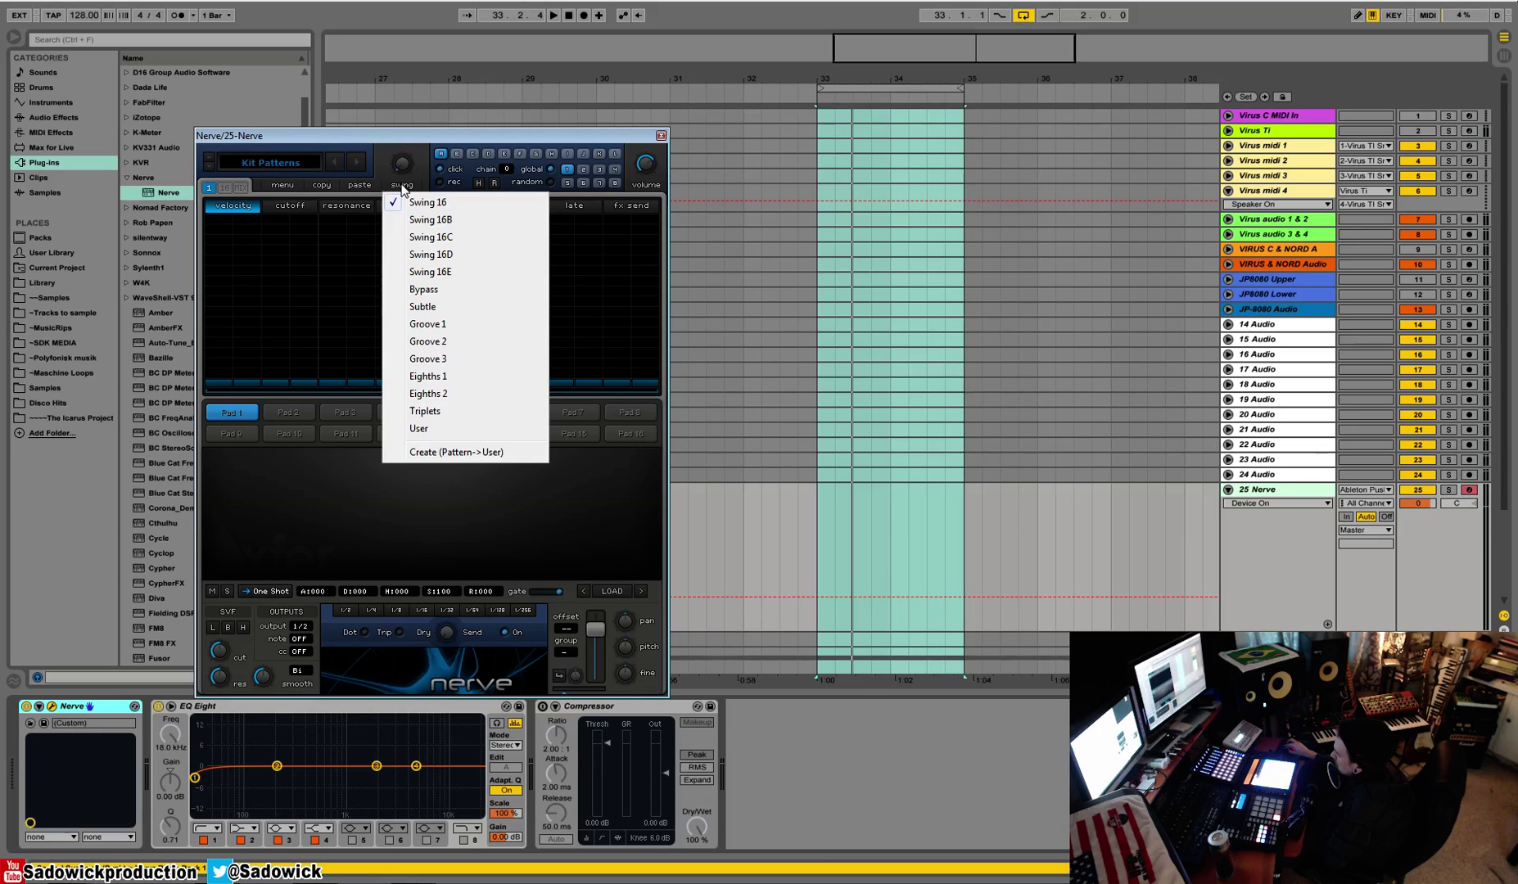
left_click(423, 166)
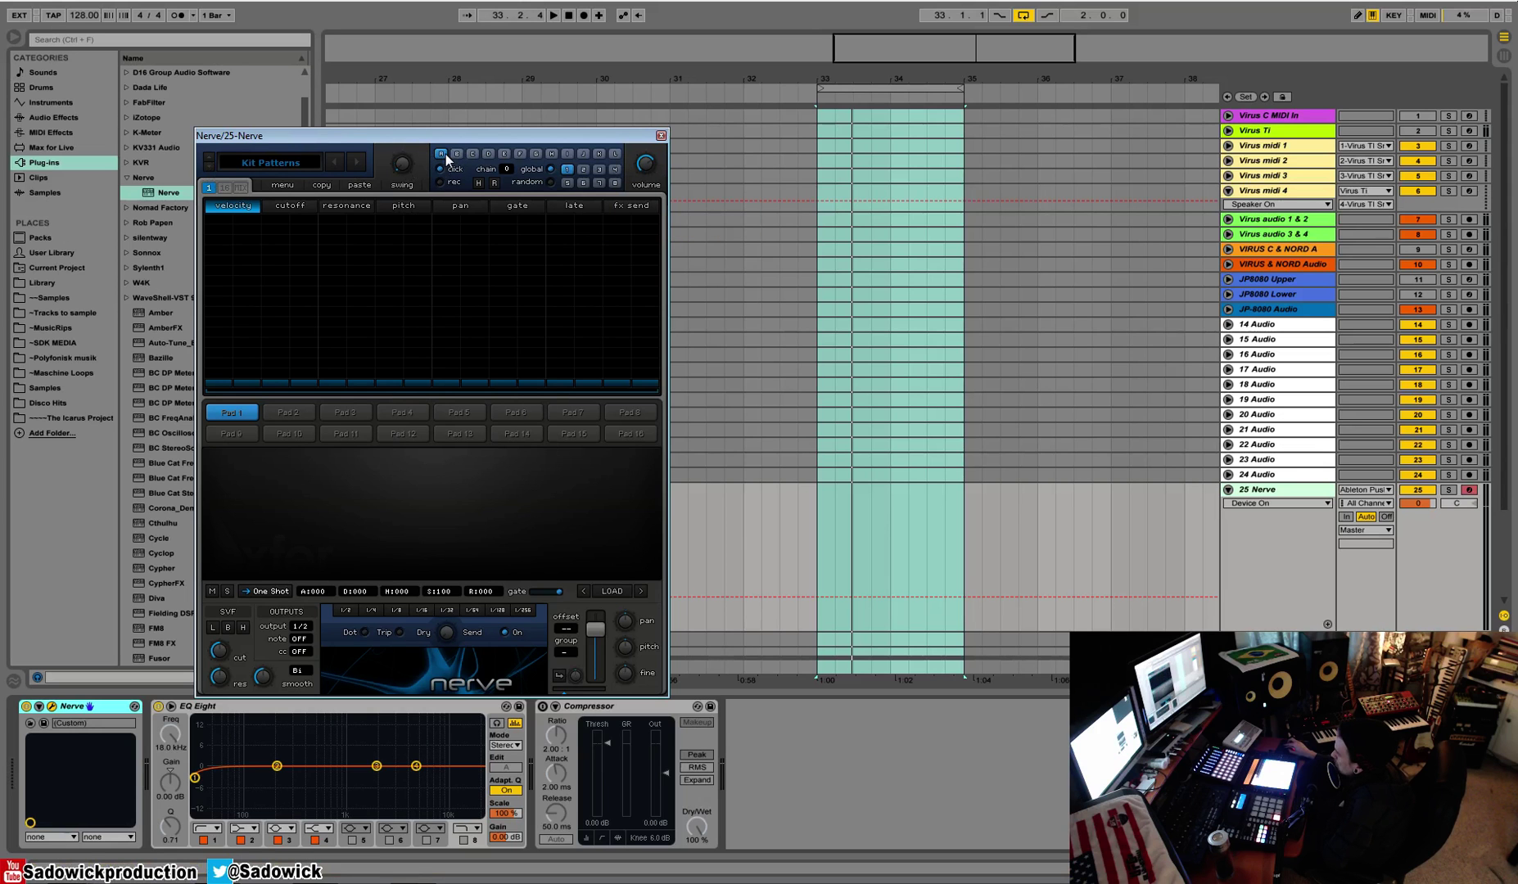
left_click(458, 153)
left_click(536, 154)
Try velocity hits on steps 1 and 5, toggle Loop and back to One Shot, adjust step 1
left_click(222, 311)
left_click(324, 280)
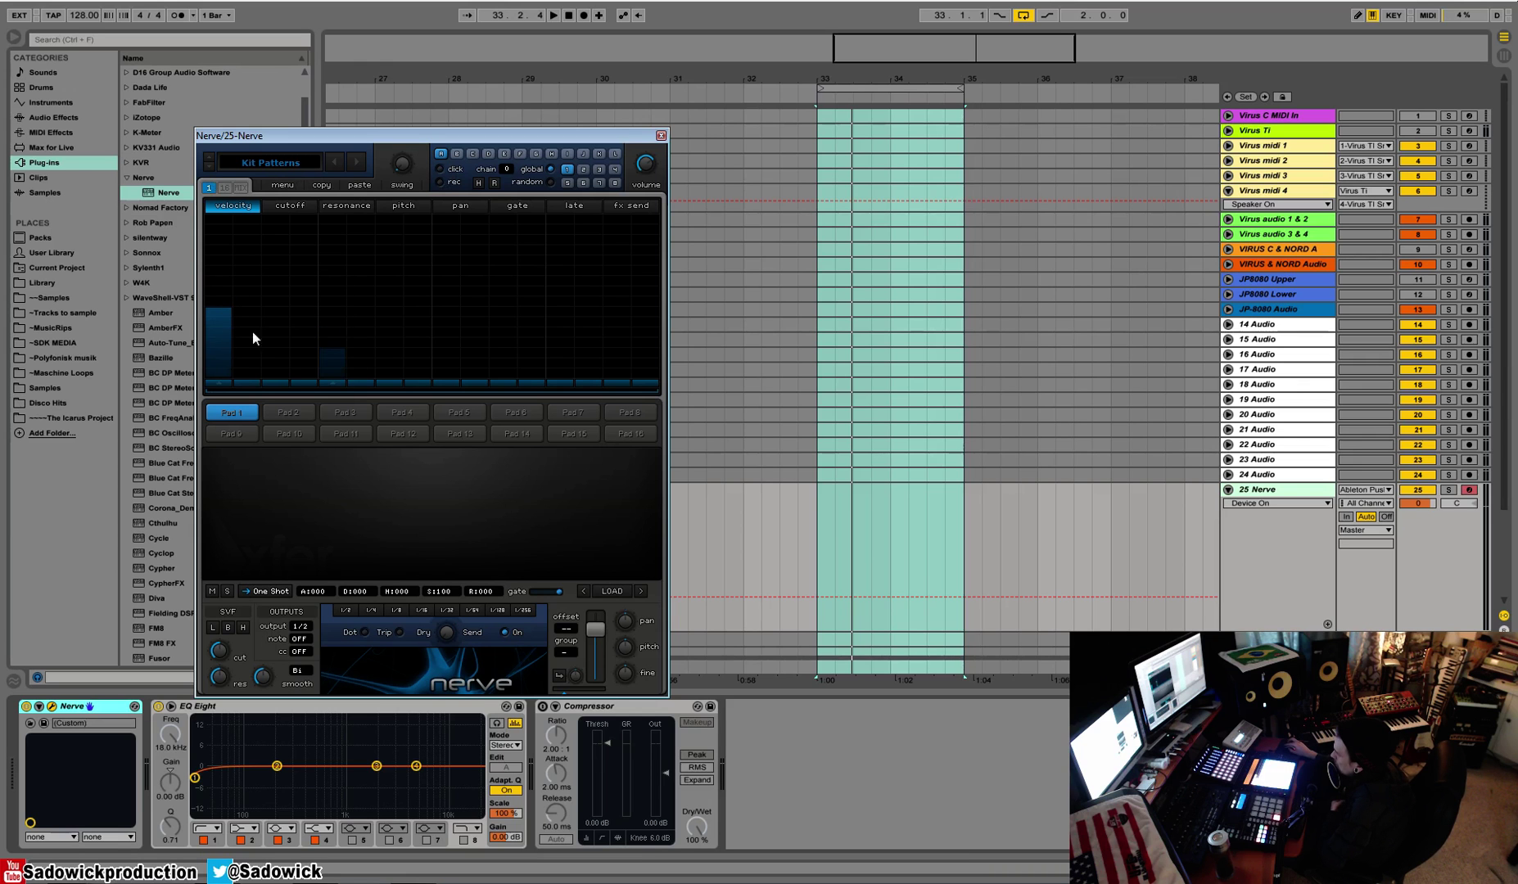
left_click(349, 388)
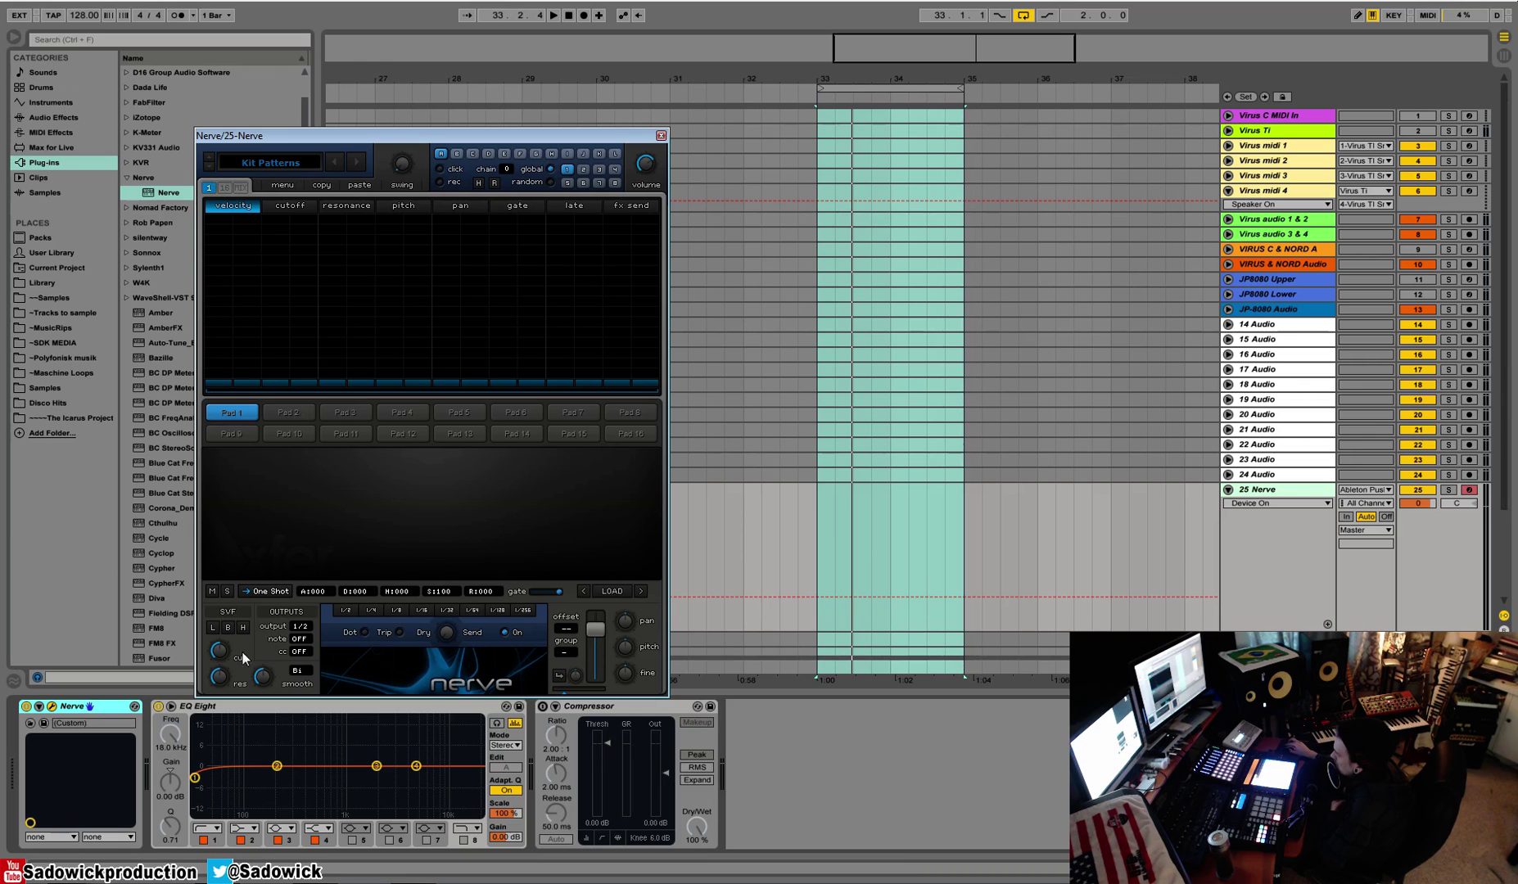
left_click(262, 588)
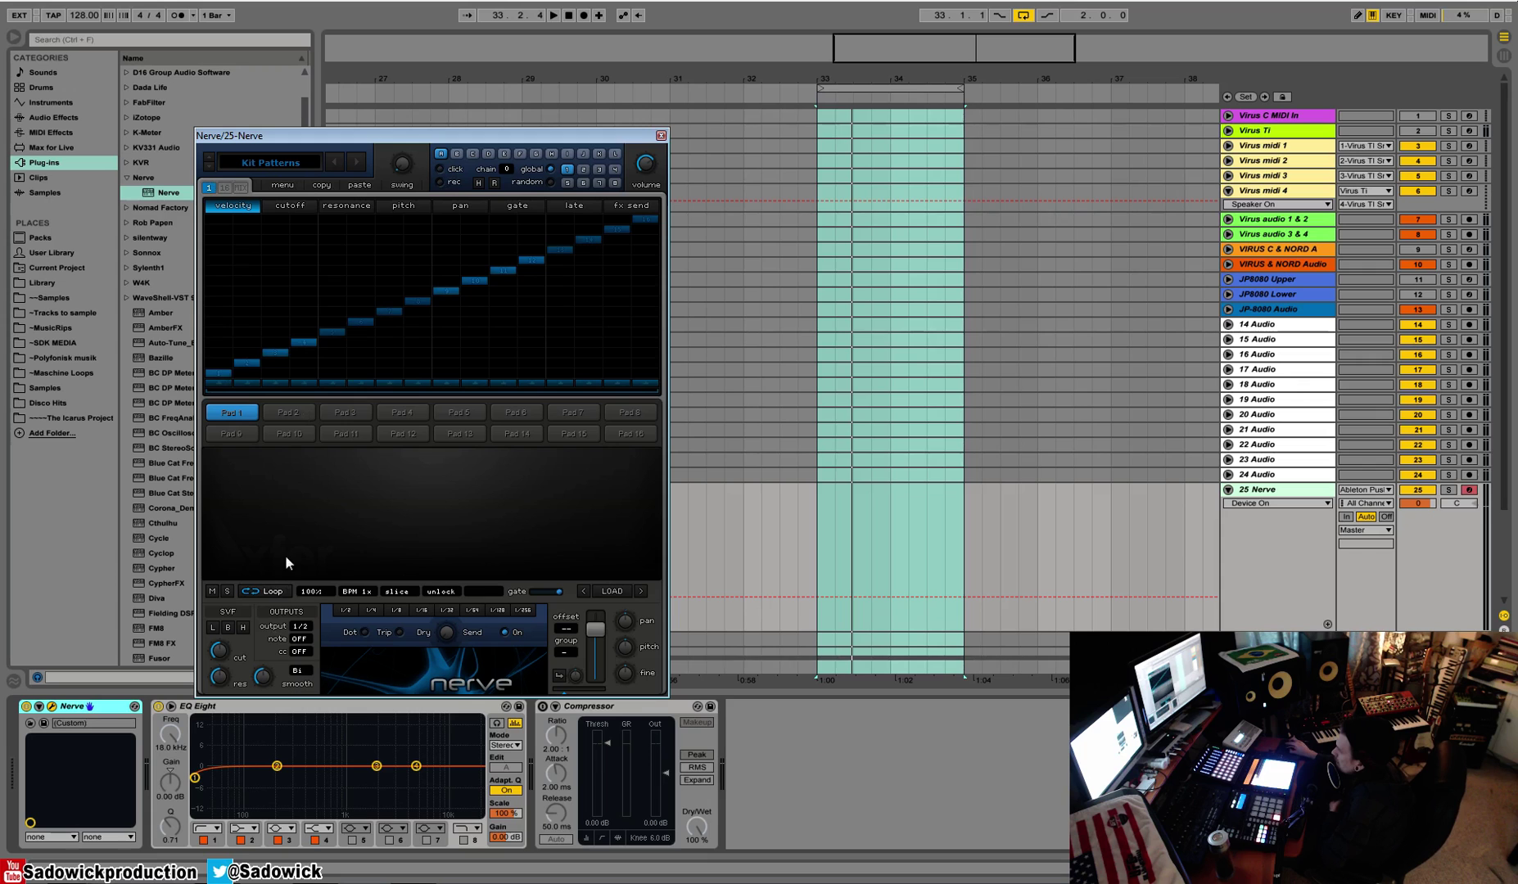
left_click(276, 588)
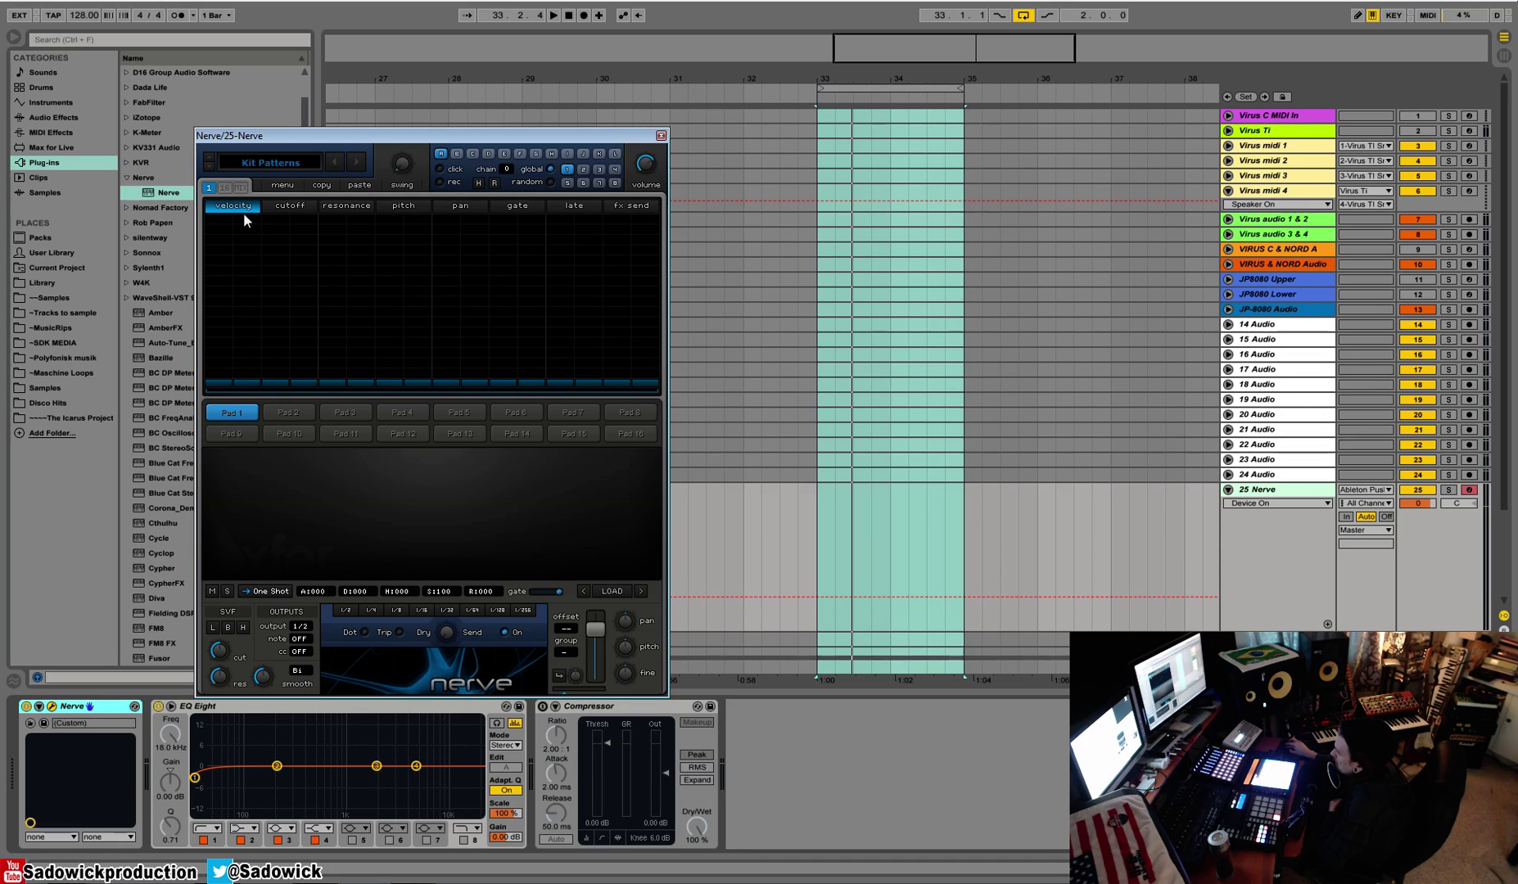
left_click_drag(220, 339, 217, 271)
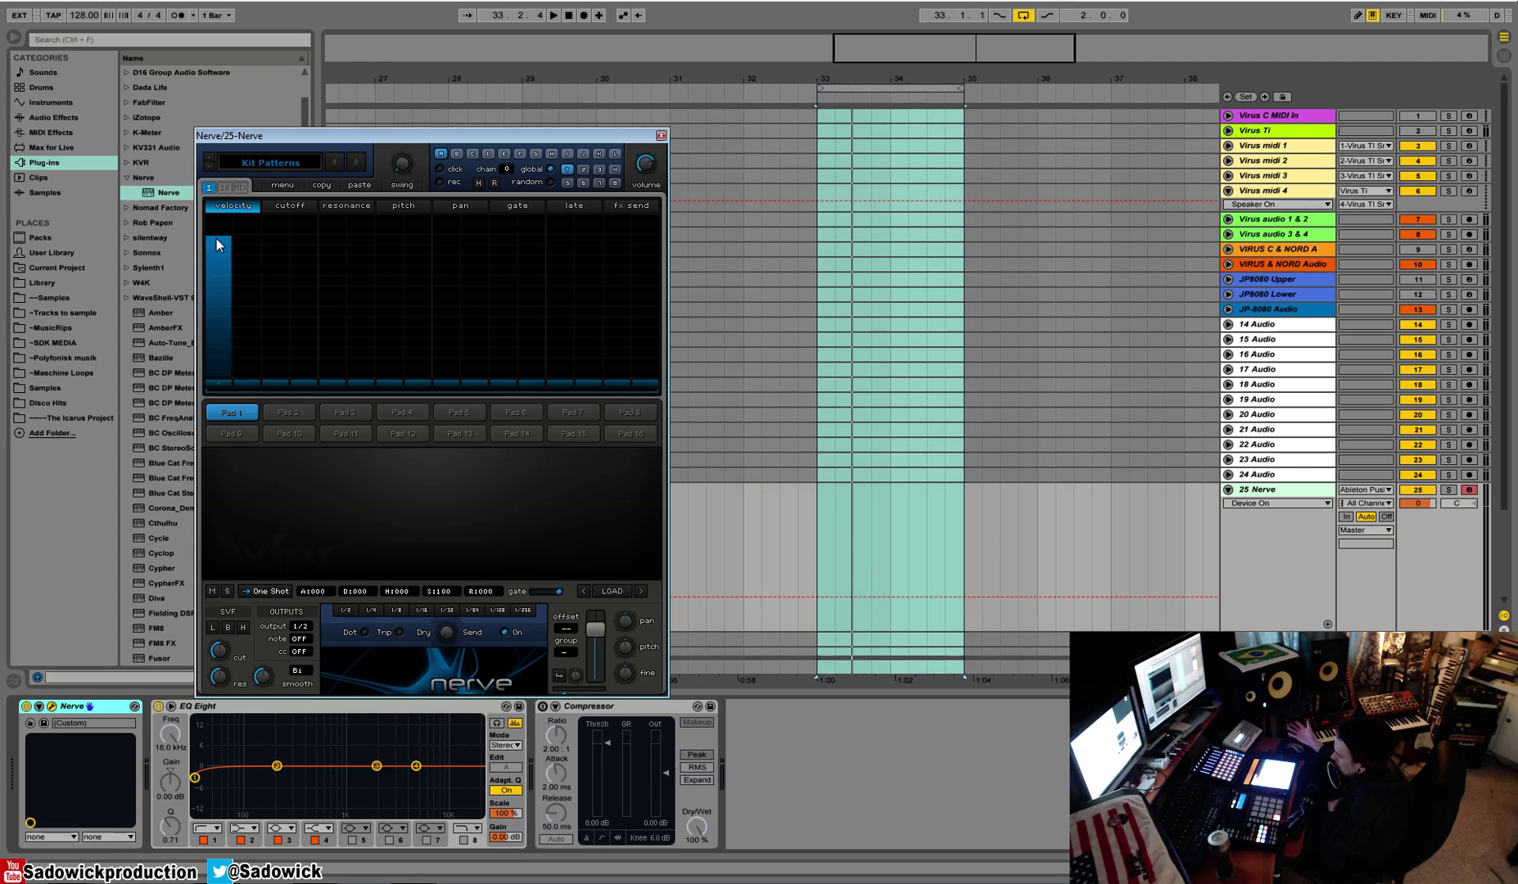
left_click_drag(216, 238, 223, 379)
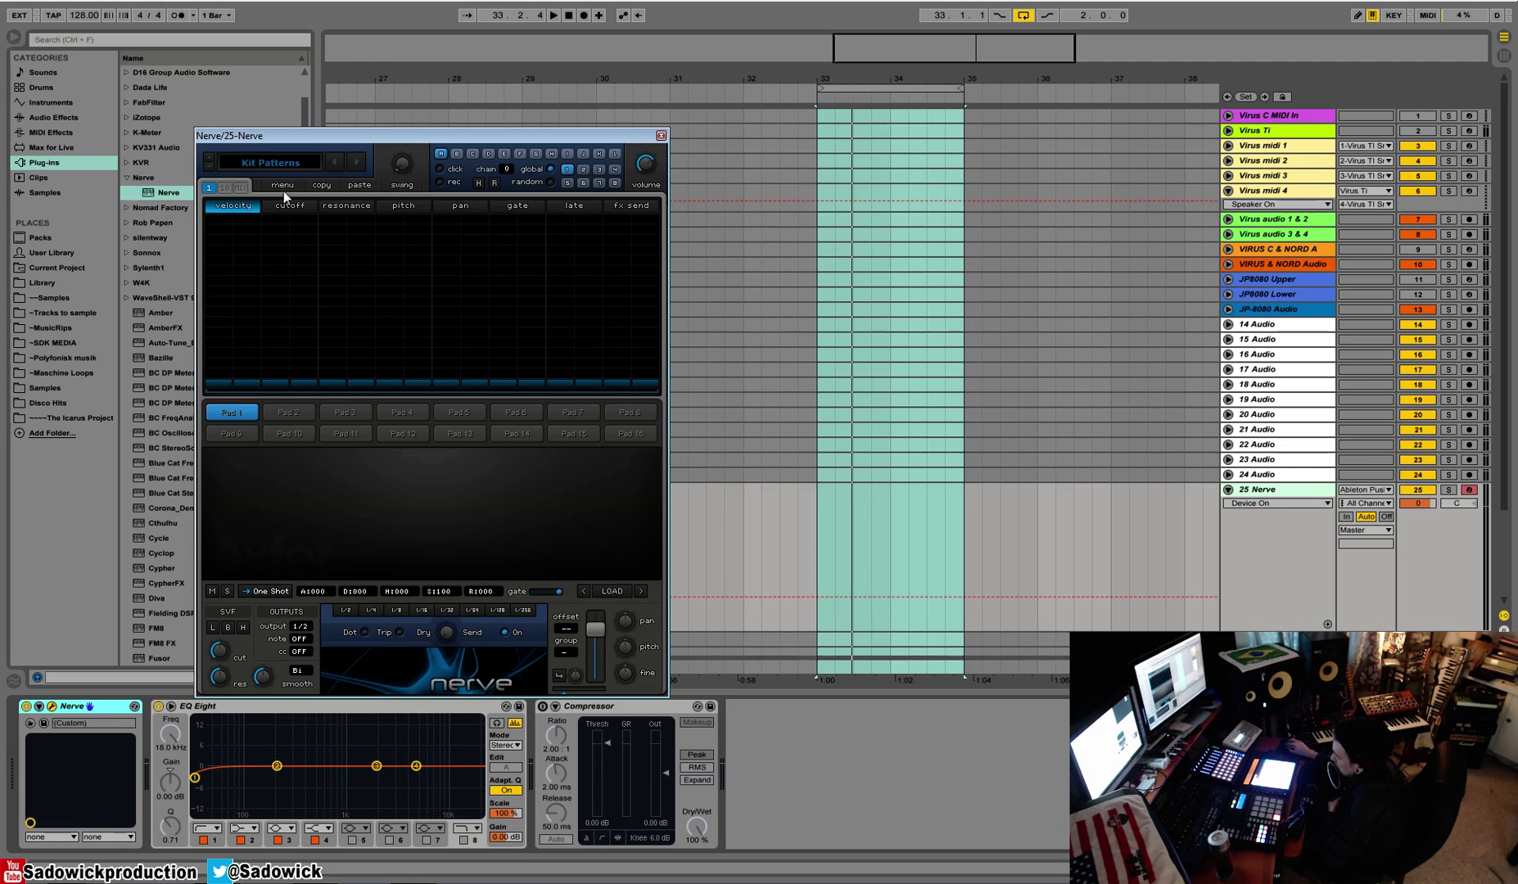
left_click(296, 210)
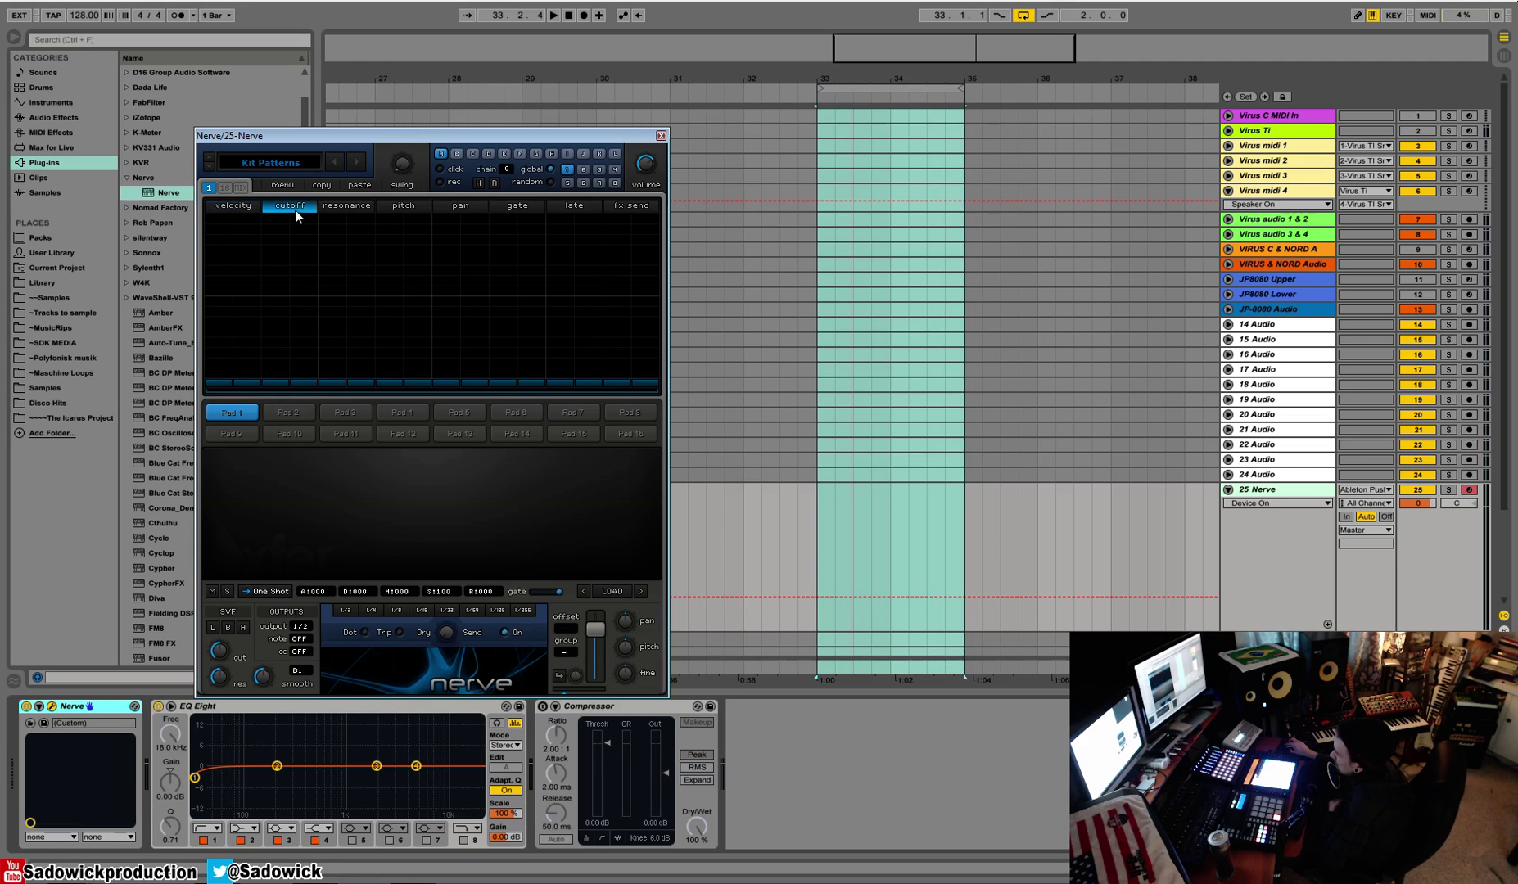
left_click(340, 205)
left_click(403, 207)
left_click(449, 206)
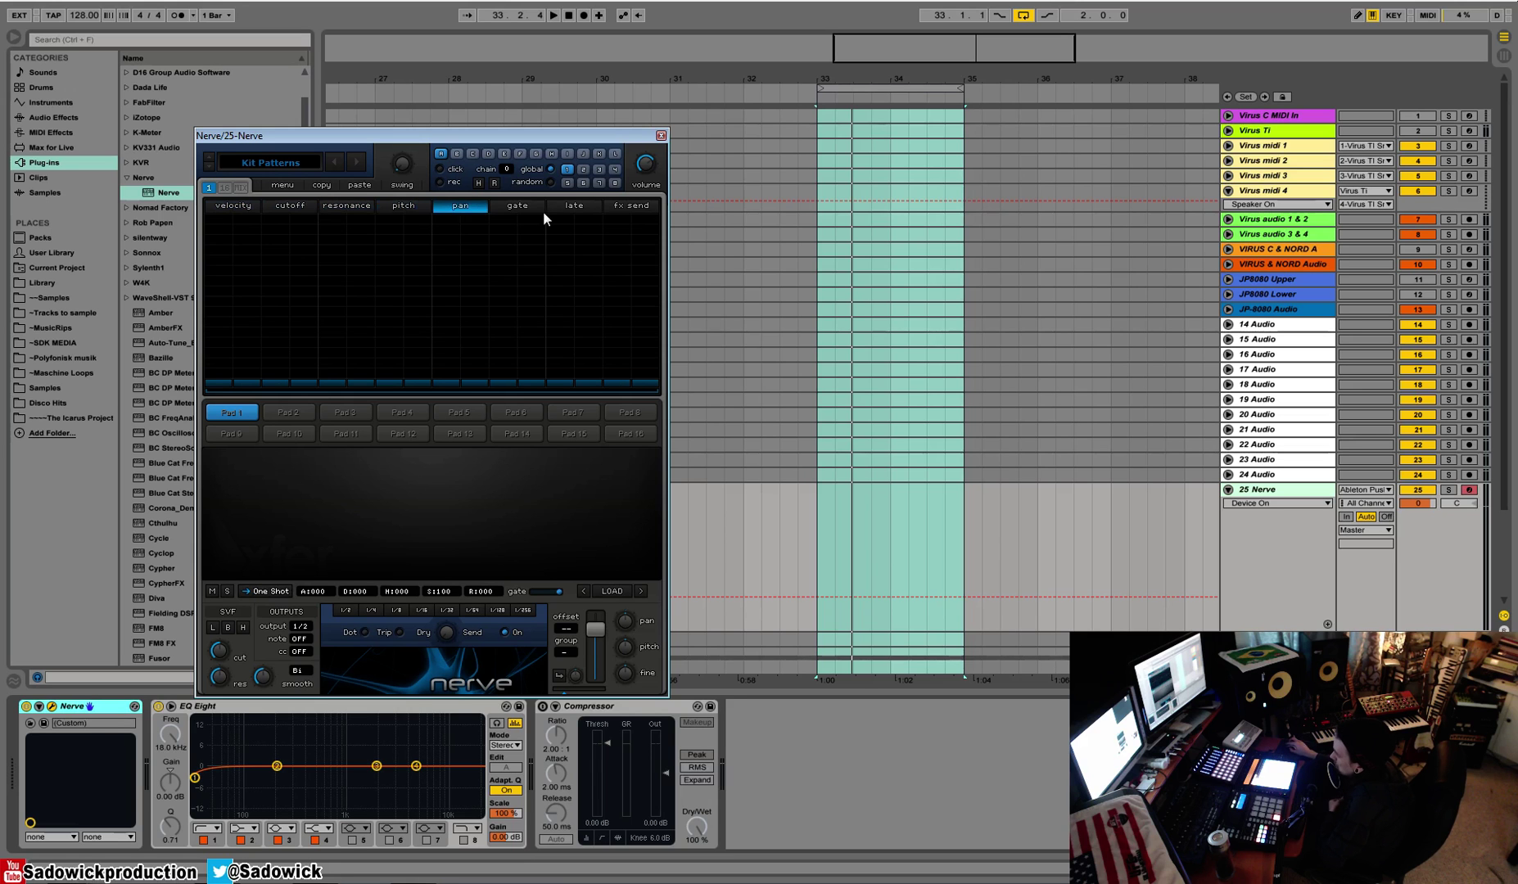
left_click(524, 208)
left_click(573, 207)
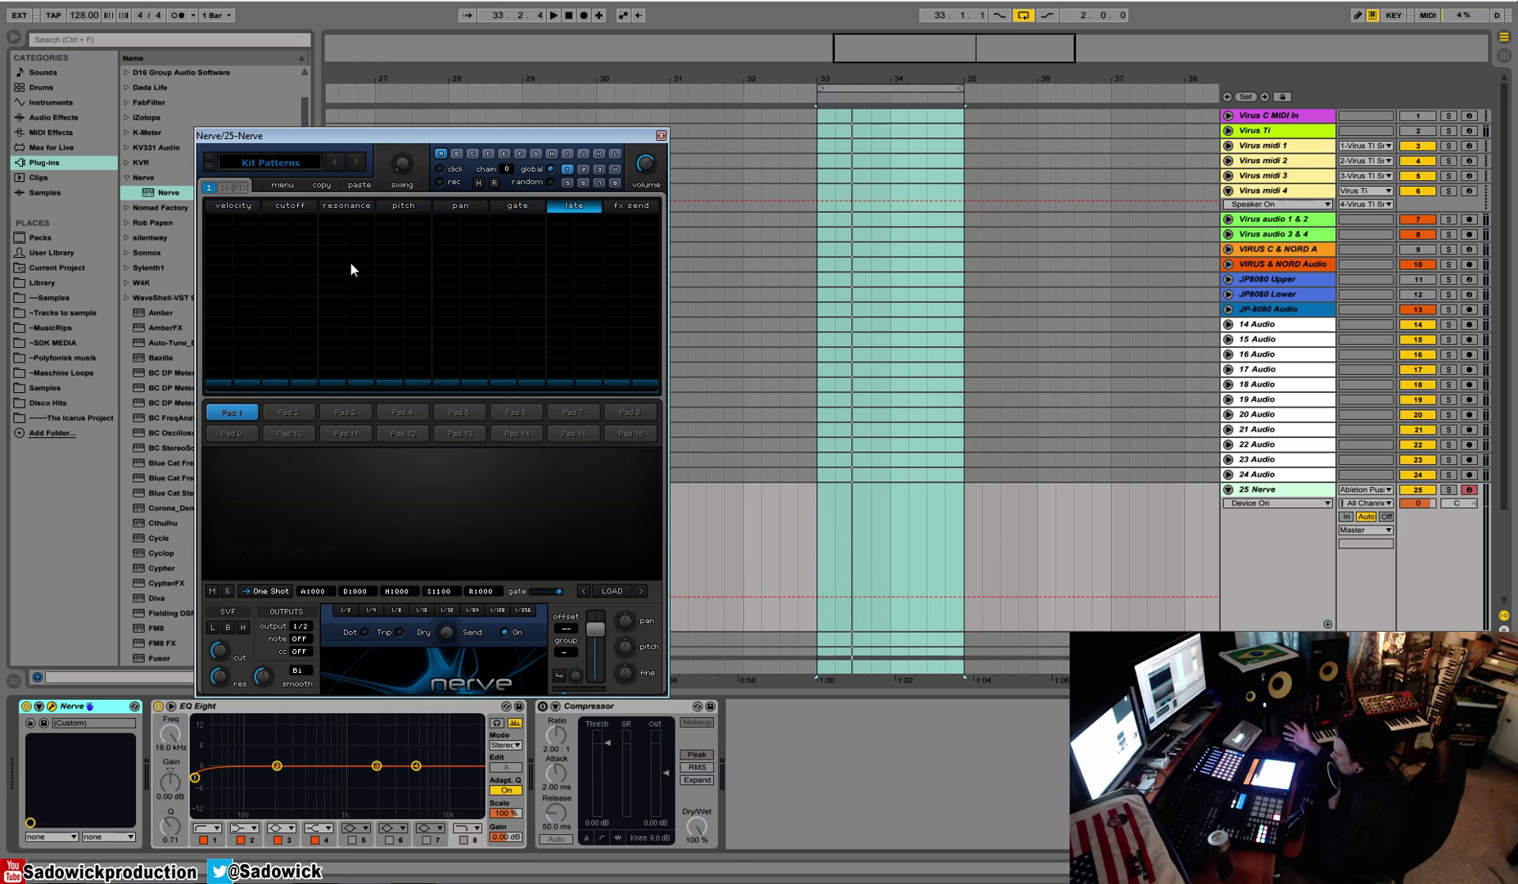
left_click(625, 205)
left_click(230, 206)
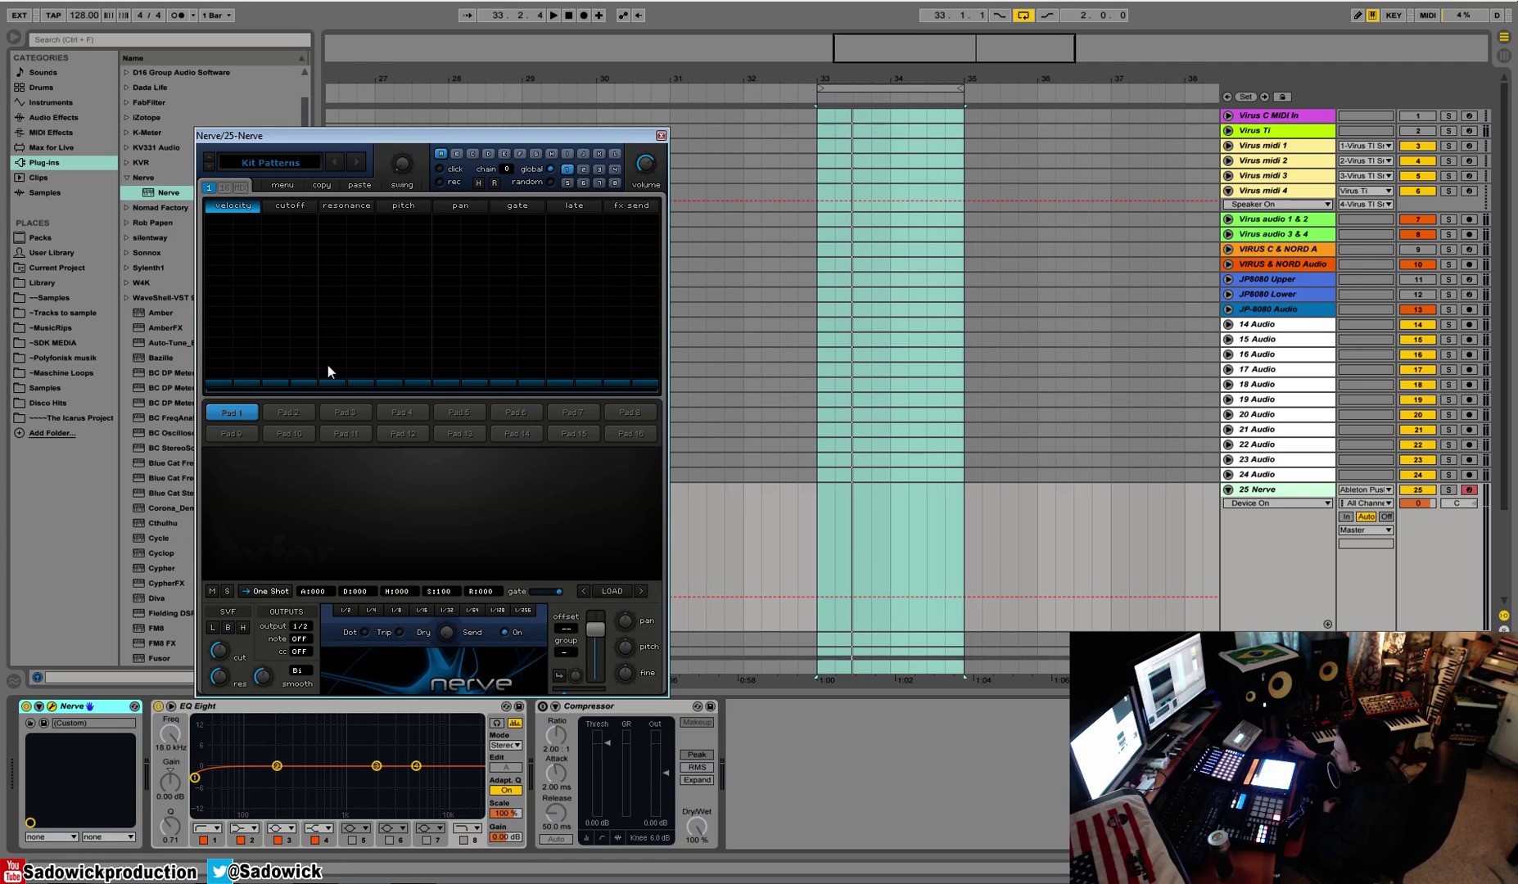
left_click(295, 412)
left_click(344, 415)
left_click(414, 413)
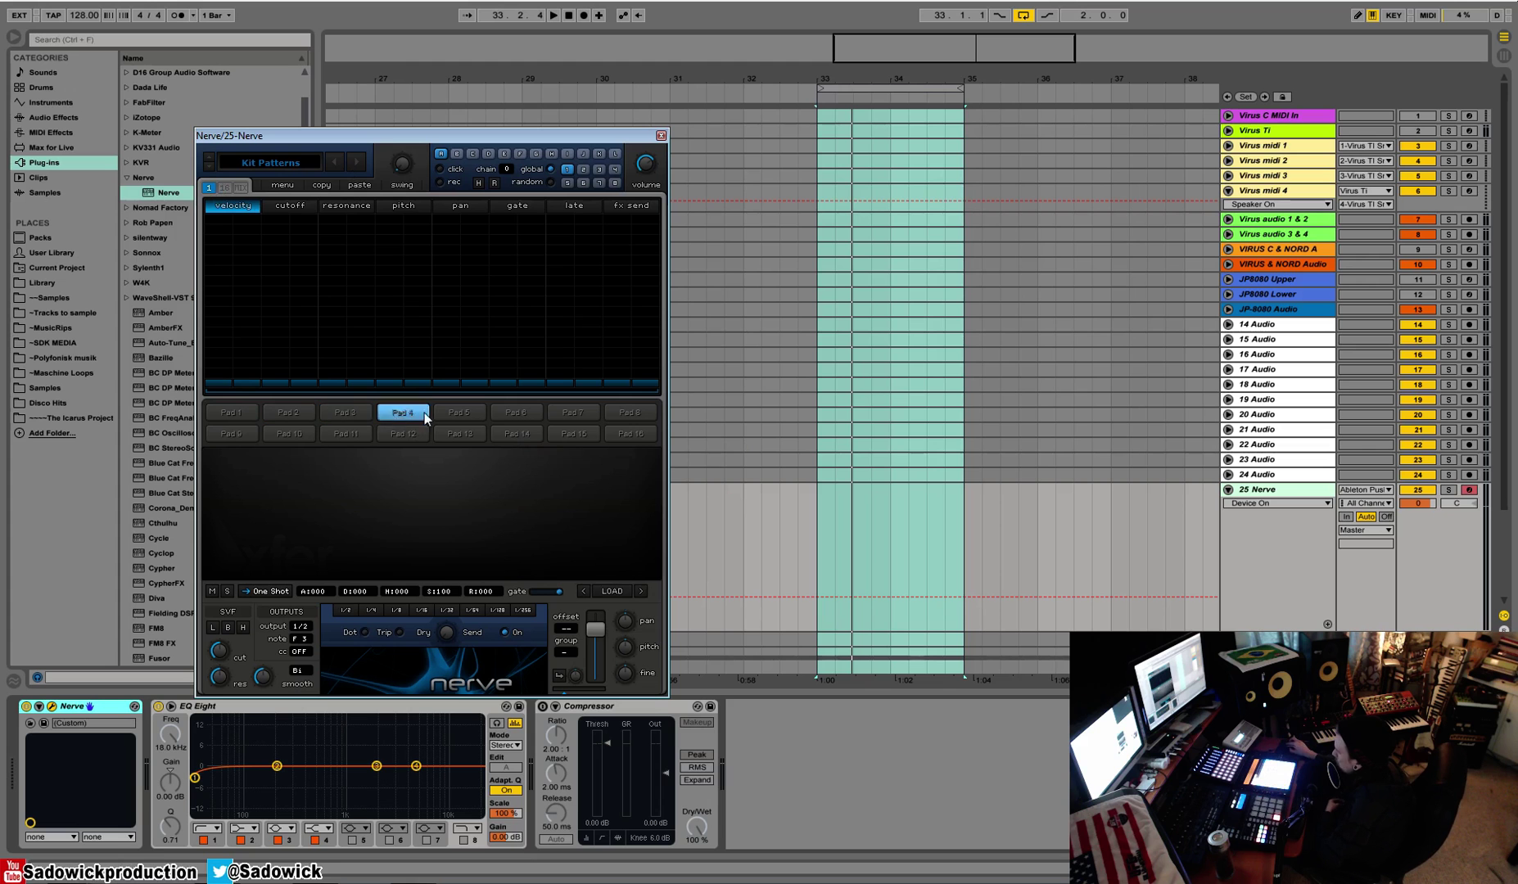
left_click(467, 413)
left_click(236, 415)
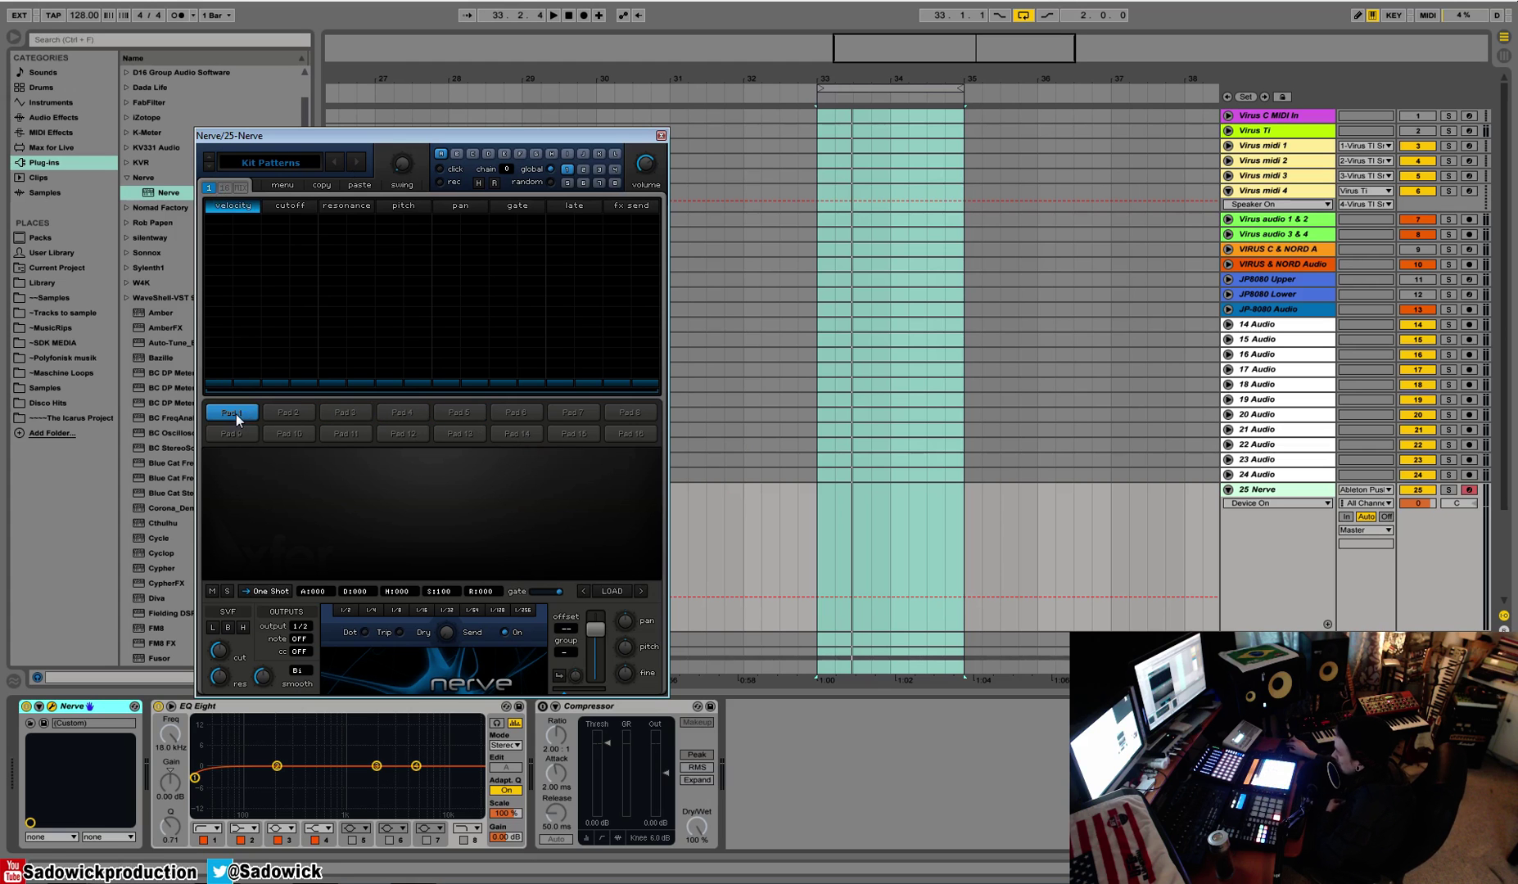
left_click(614, 591)
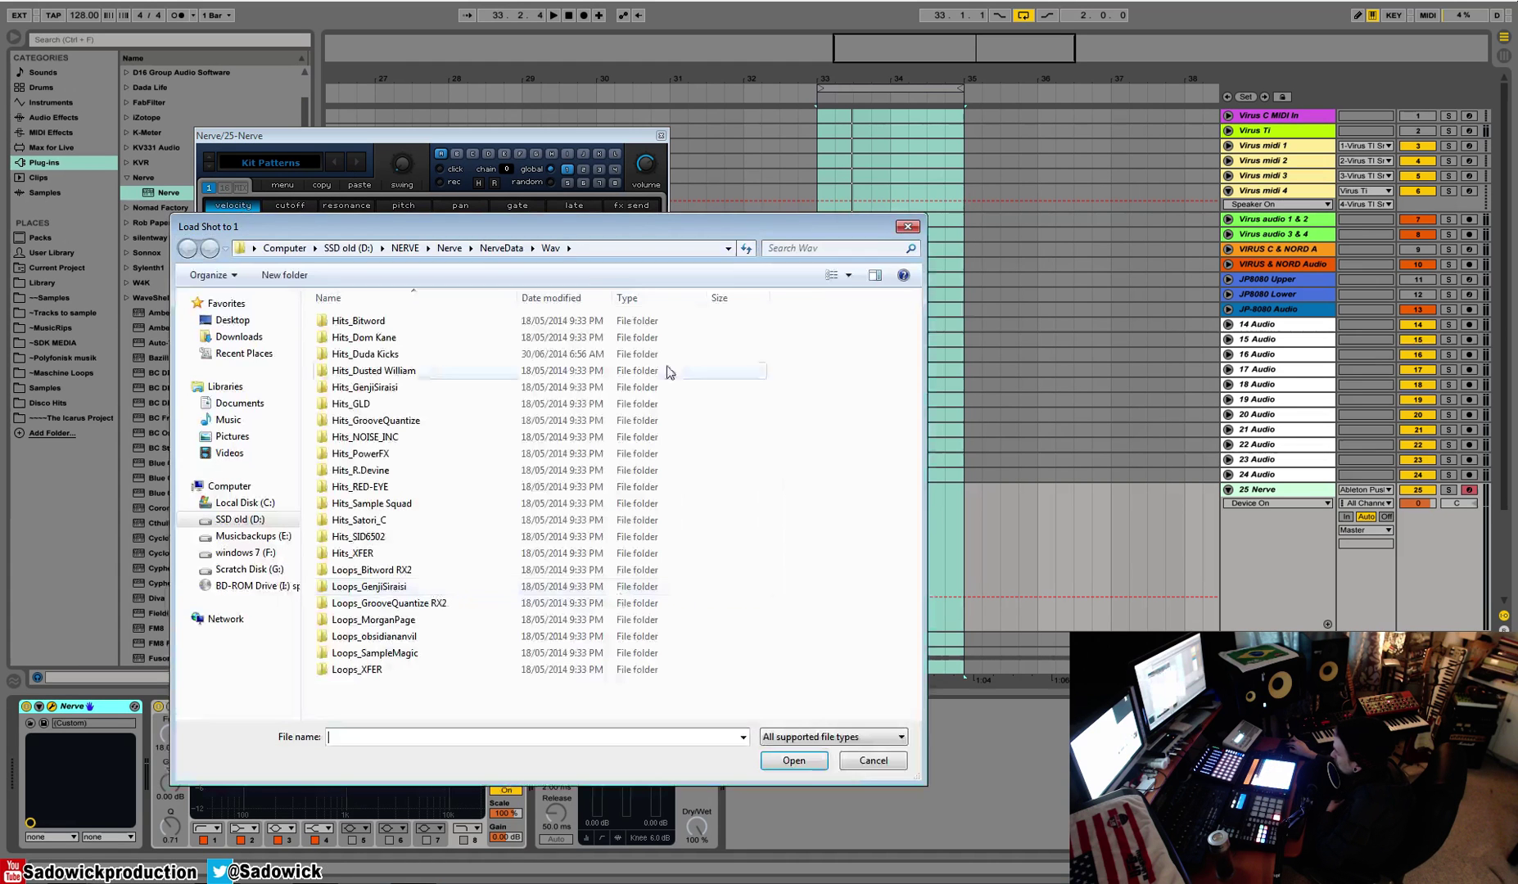
left_click(908, 226)
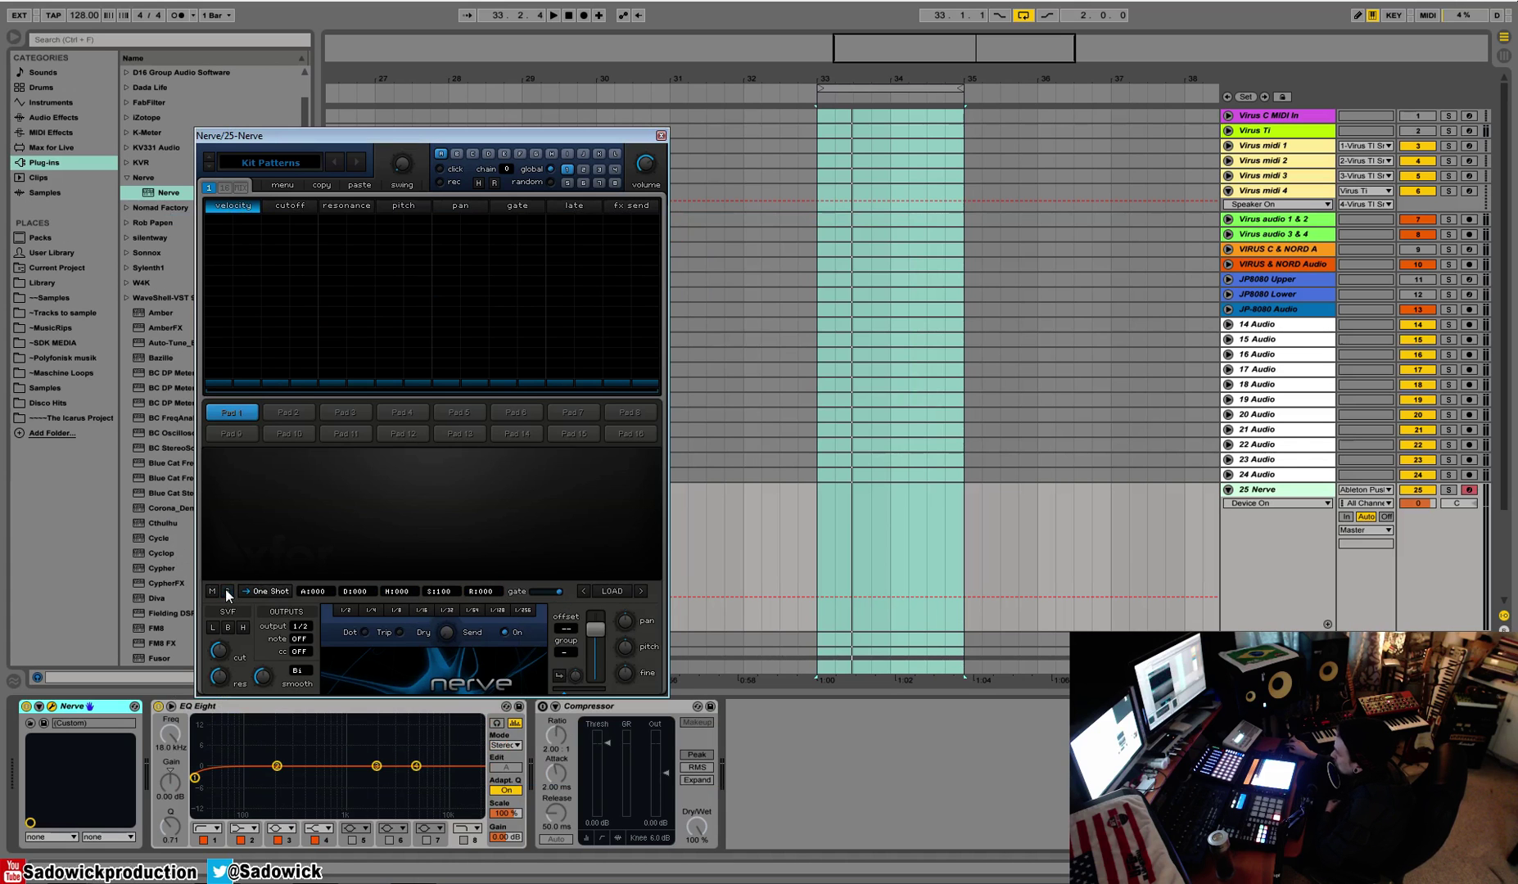
left_click(247, 412)
left_click(275, 431)
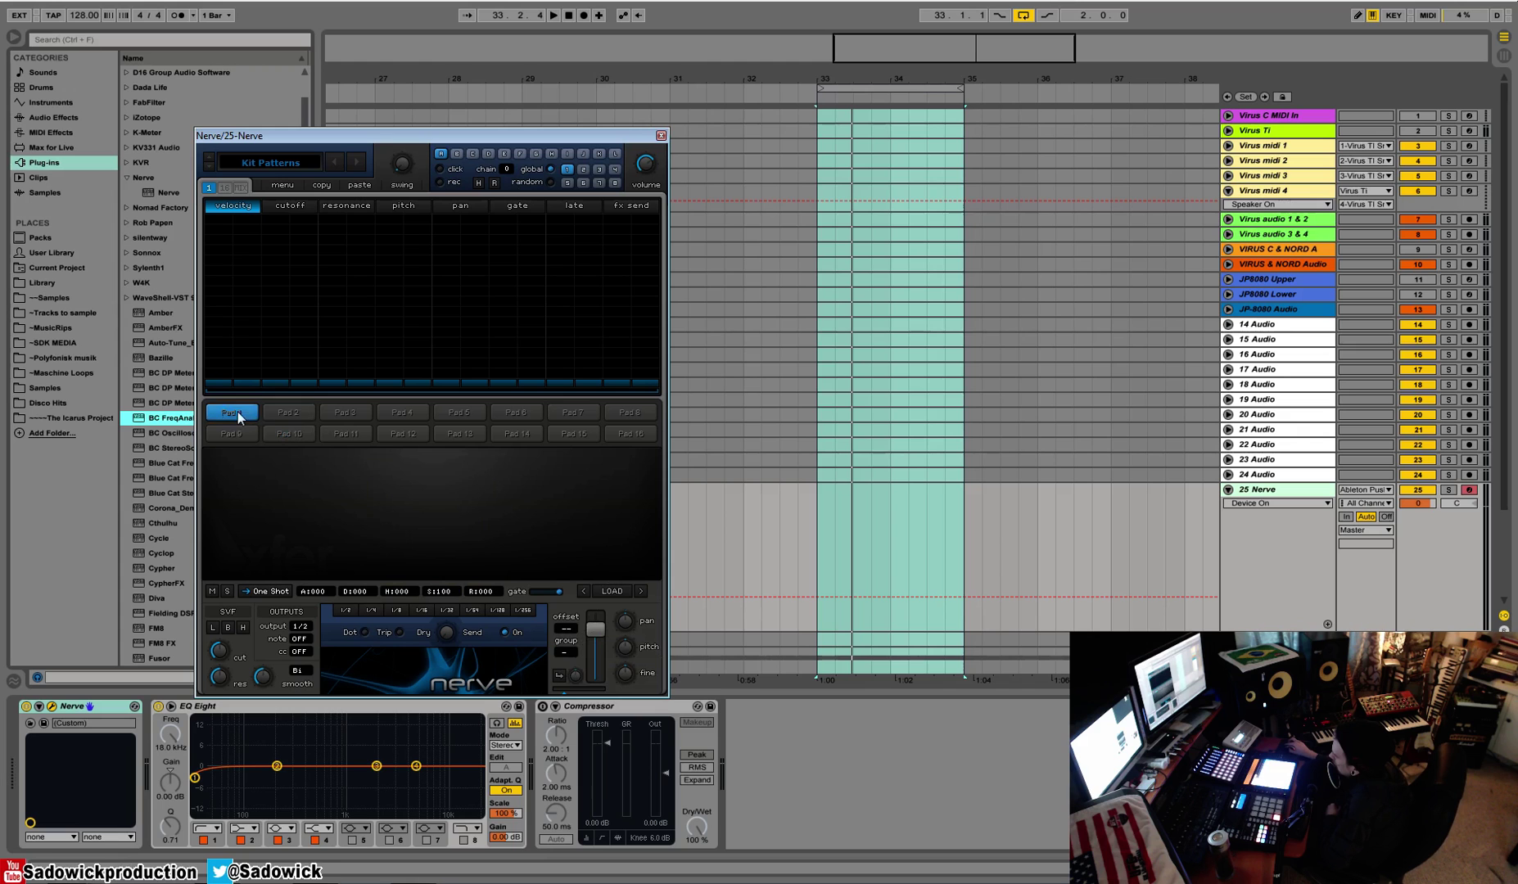
Select Pad 9, raise its sample offset to maximum, and choose 1/16 step division
left_click(249, 433)
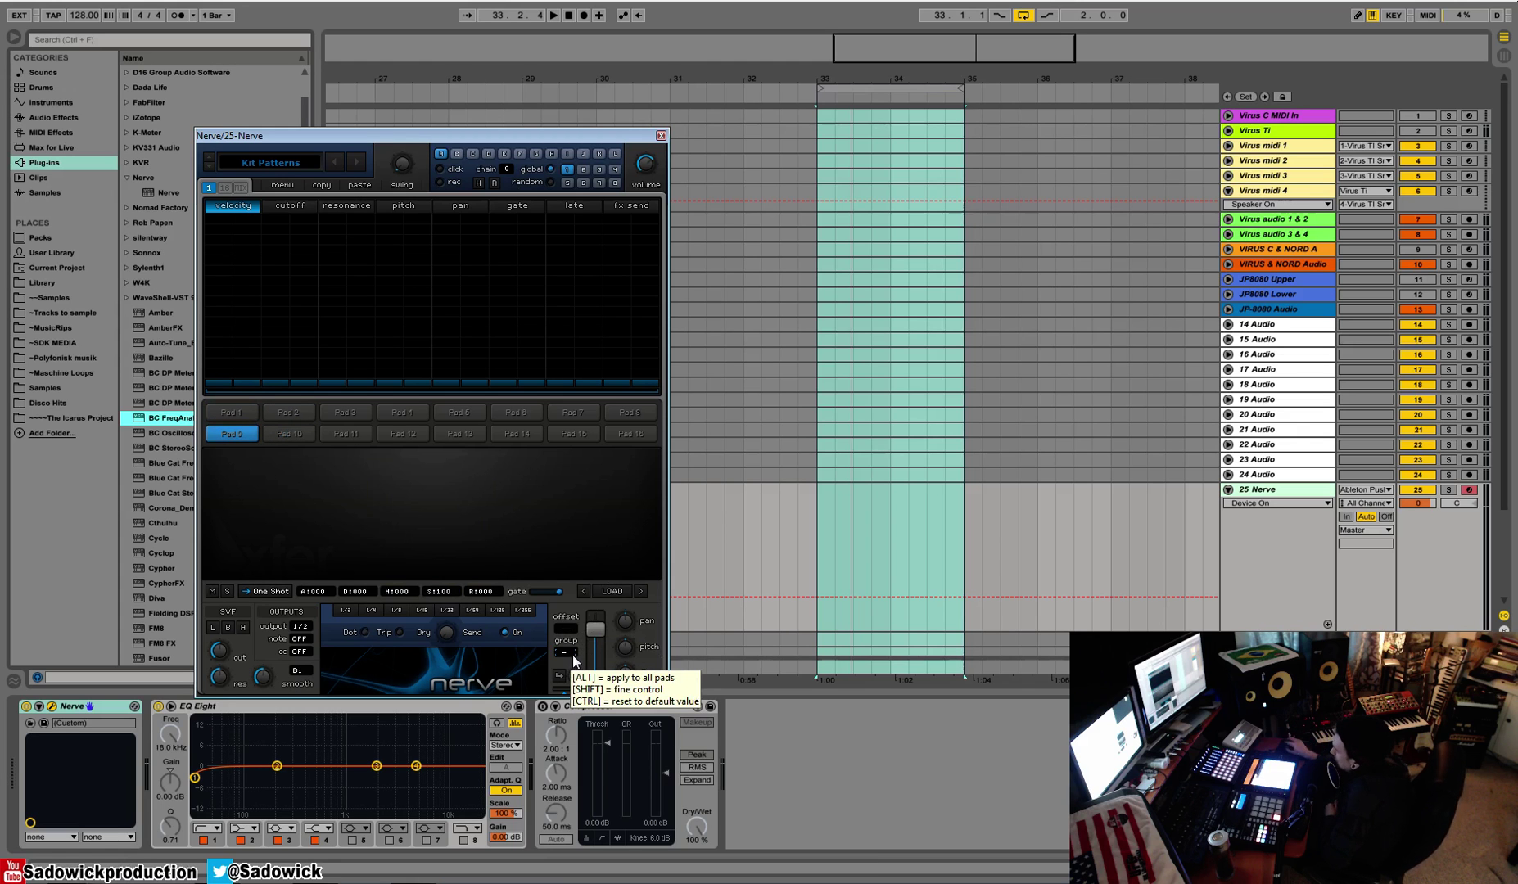
left_click_drag(596, 629, 590, 616)
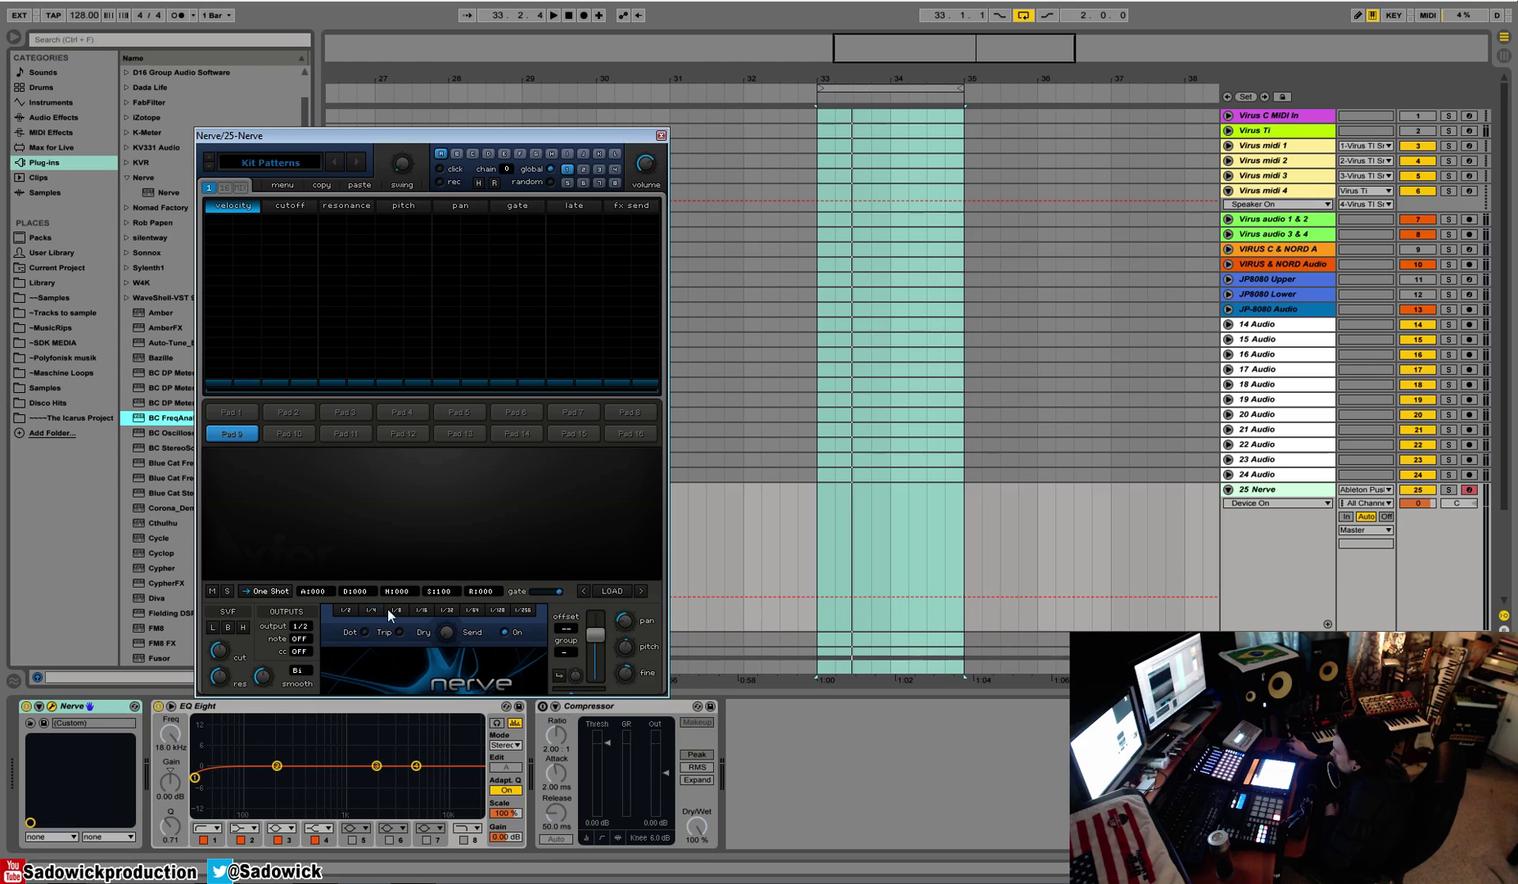
left_click(425, 611)
Draw velocity hits across steps 1–8, checking Pads 1 and 2 in single-pad view
mouse_move(219, 334)
left_mouse_down()
mouse_move(289, 263)
mouse_move(409, 327)
mouse_move(407, 291)
left_mouse_up()
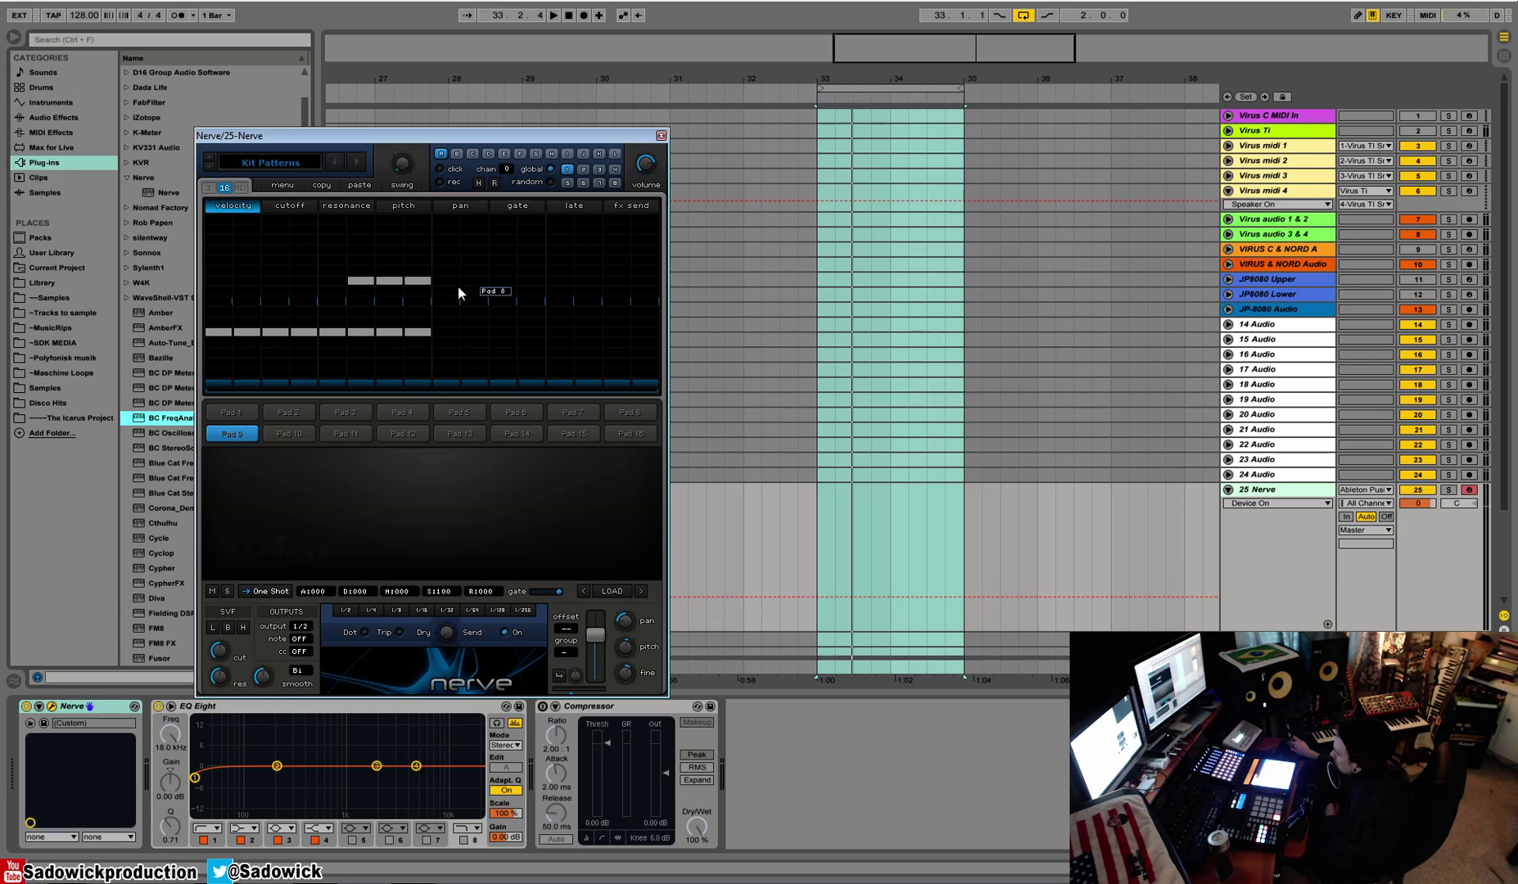
left_click(206, 187)
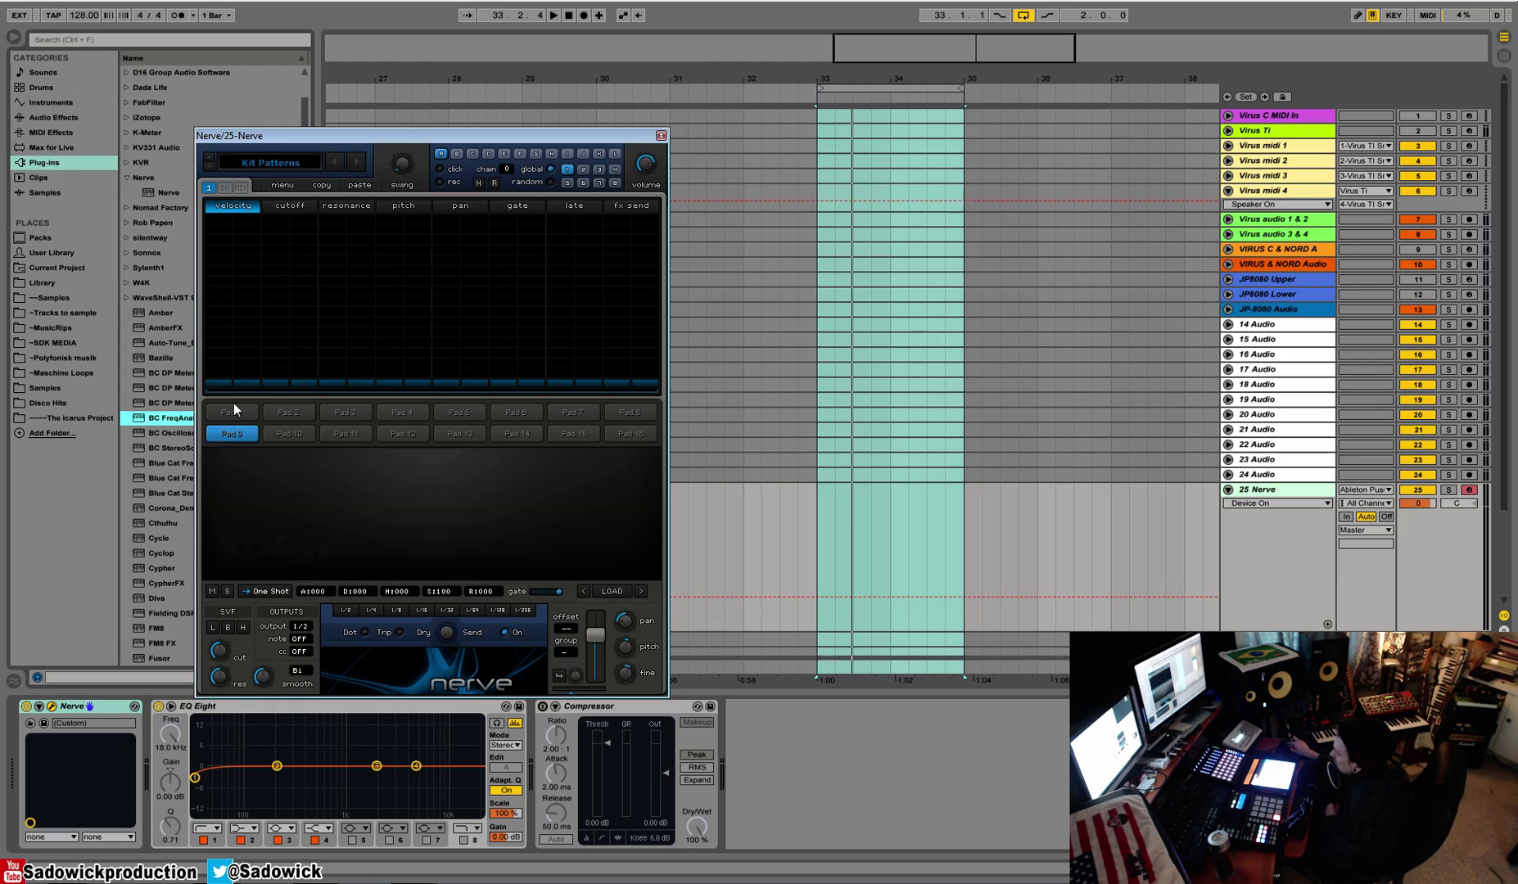
left_click(233, 411)
left_click(289, 413)
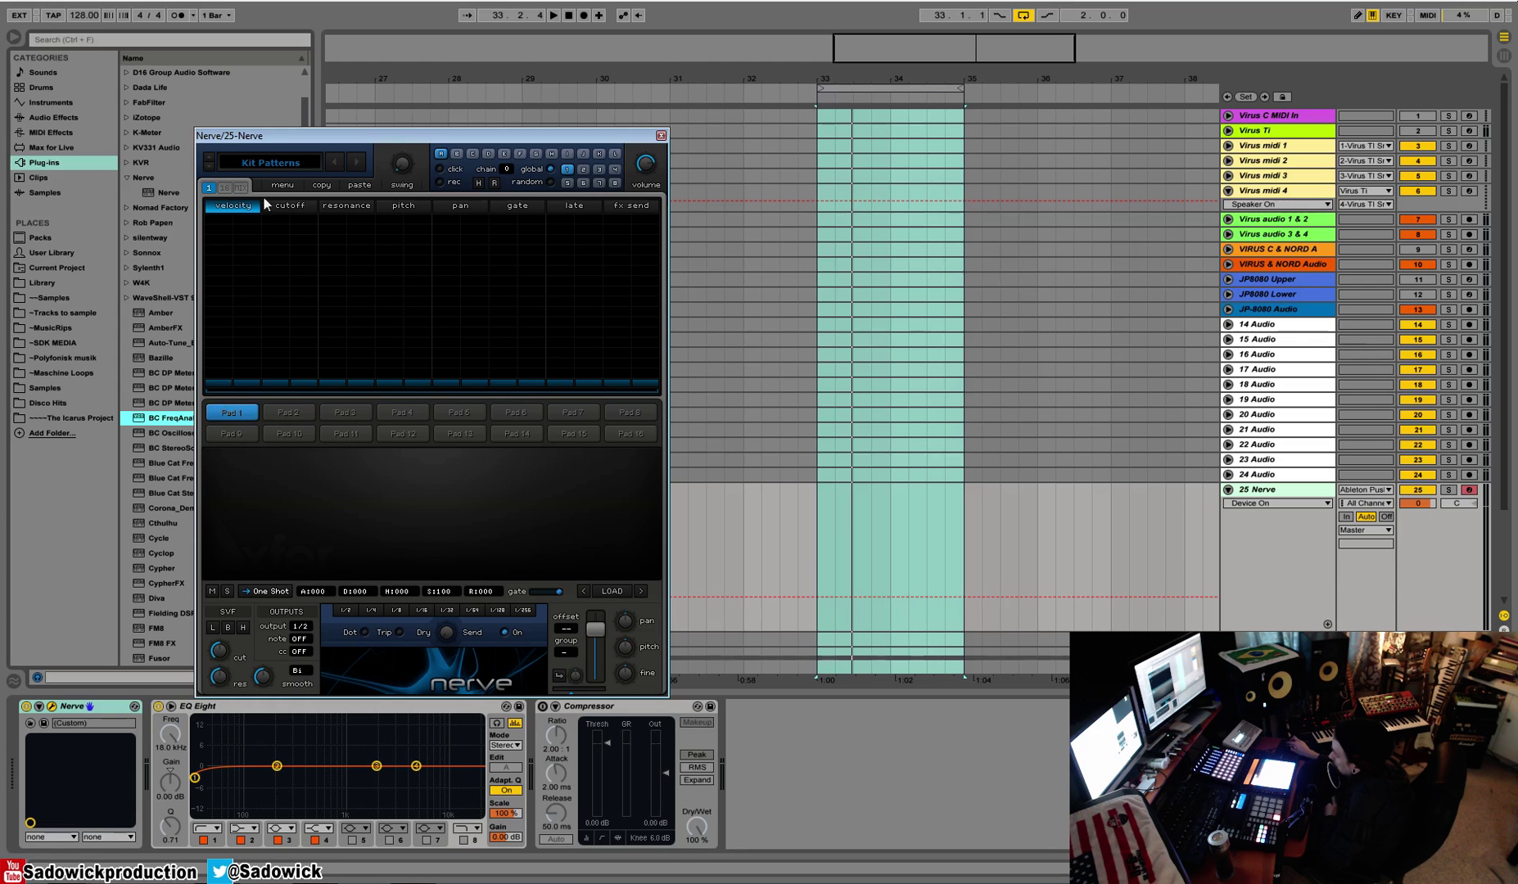
left_click(224, 187)
Add hits on steps 4, 9, 10 and 15, then show the pad mixer faders
left_click(304, 363)
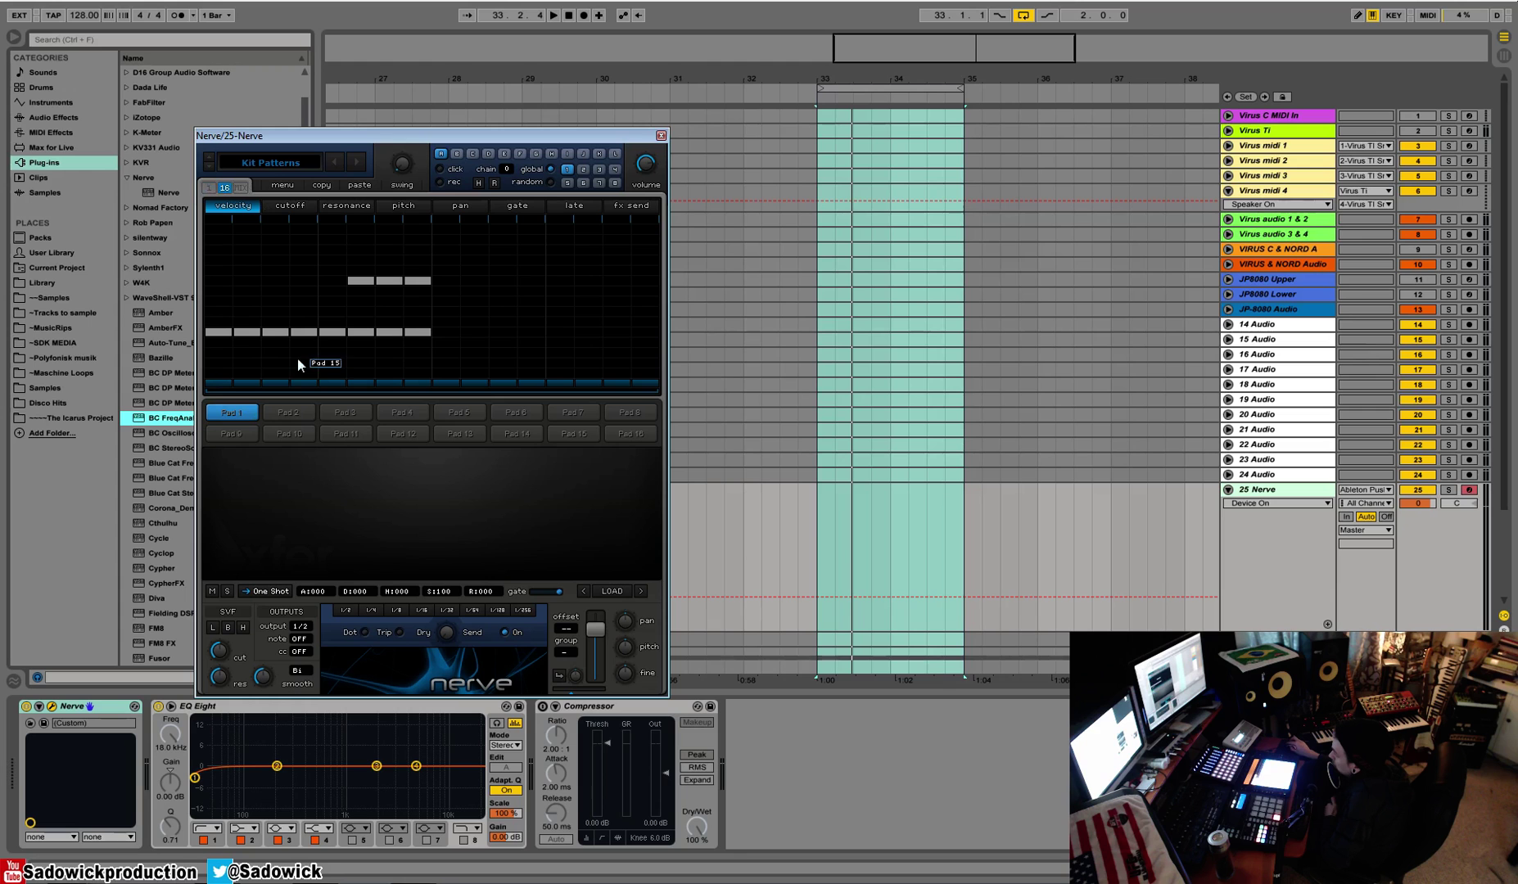
left_click(446, 353)
left_click(474, 291)
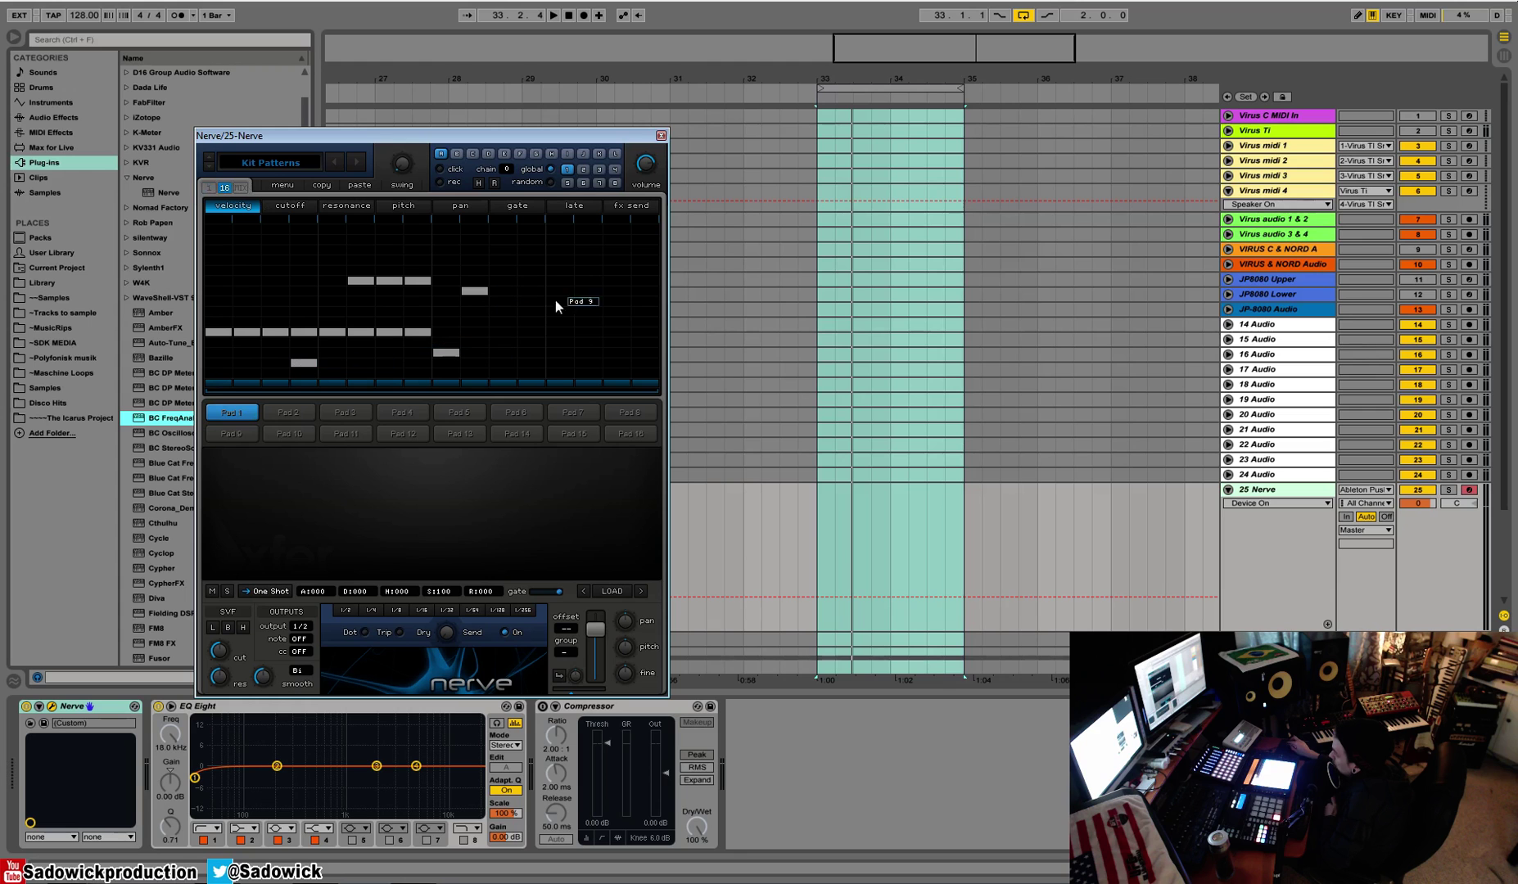
left_click(617, 240)
left_click(241, 187)
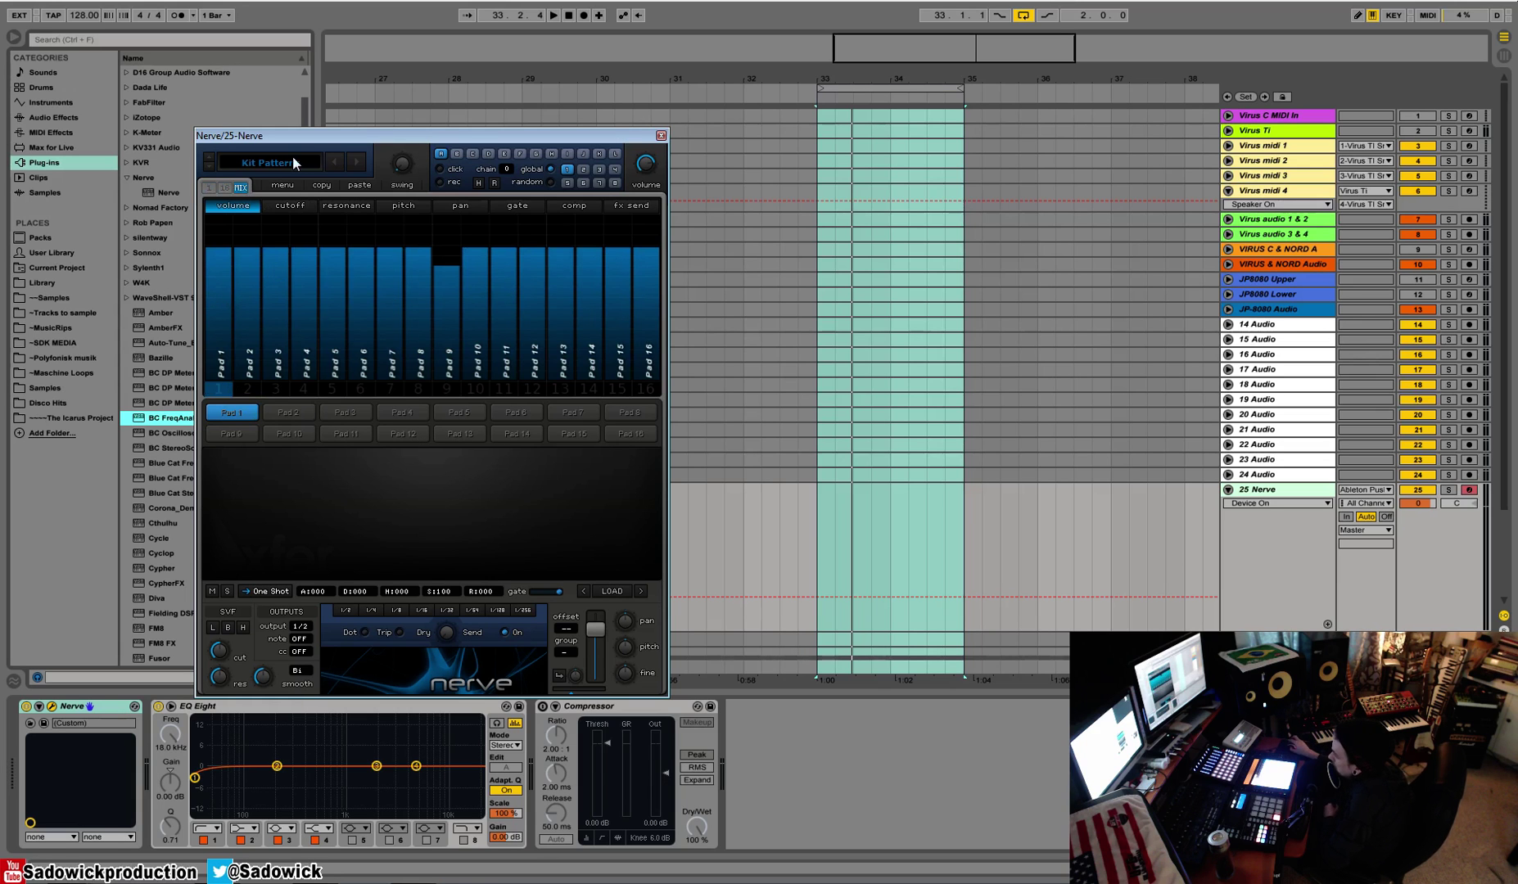
Drag the Nerve window up and to the right over the arrangement
left_click_drag(501, 131, 633, 91)
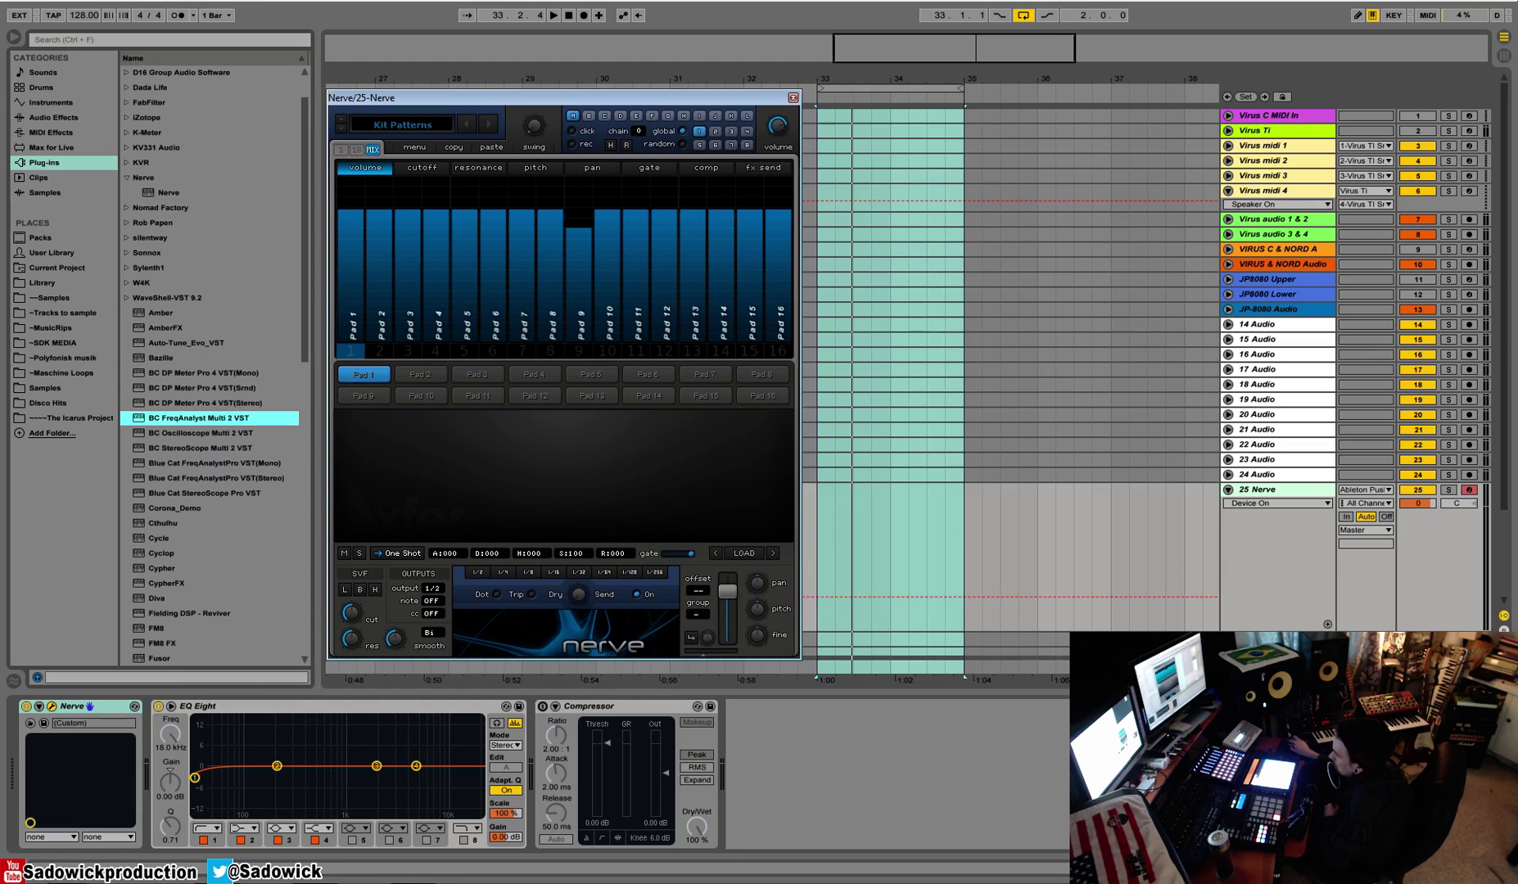